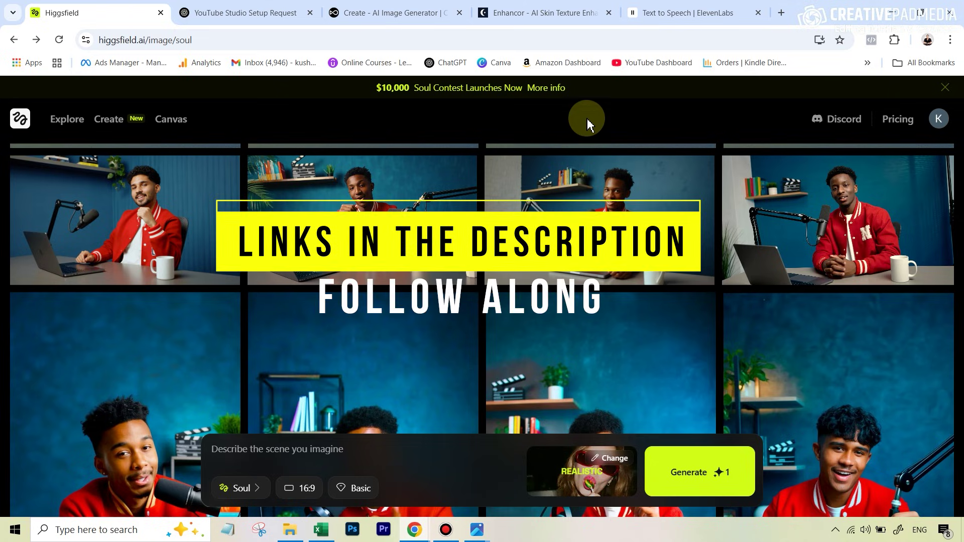
Copy the YouTube-studio photo prompt from the ChatGPT reply and return to Higgsfield
left_click(219, 25)
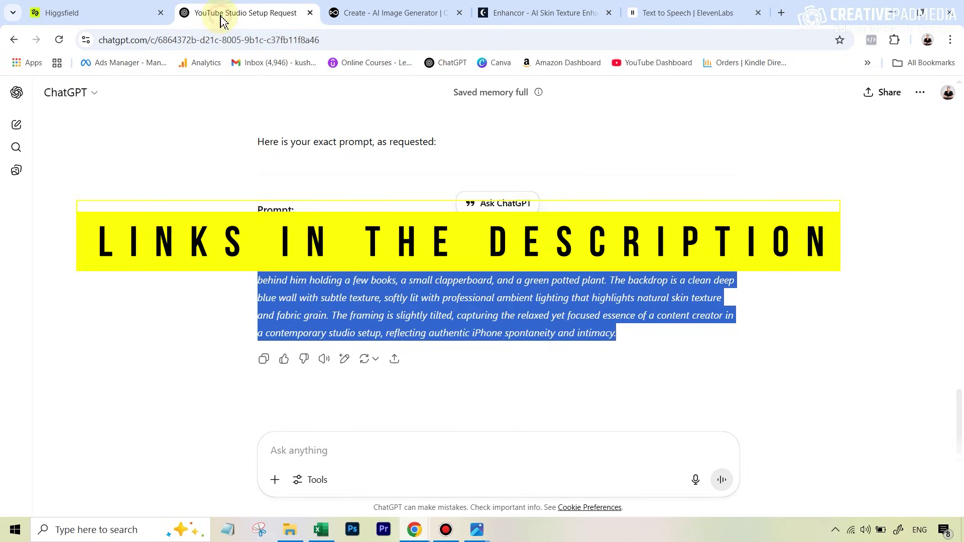
scroll(730, 181, "up", 10)
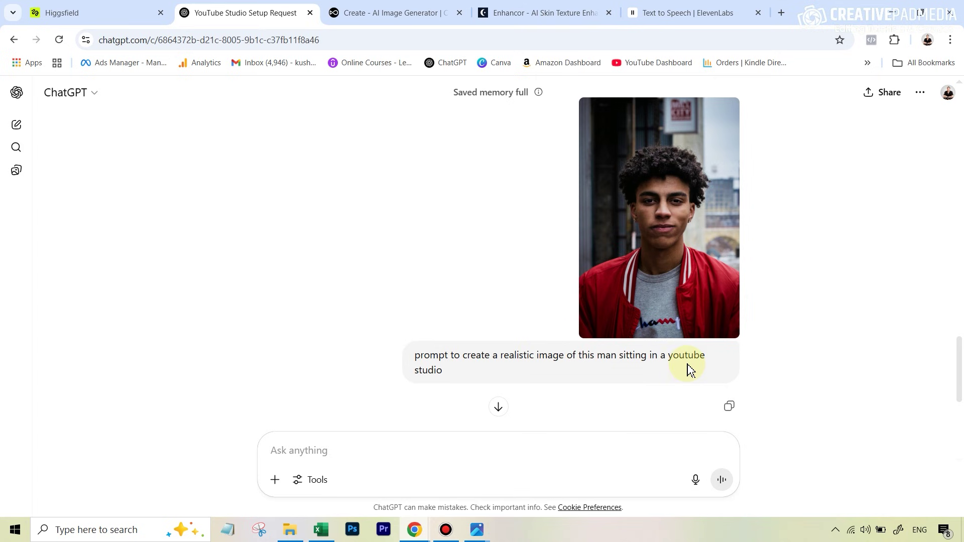
scroll(440, 367, "down", 3)
scroll(609, 389, "down", 1)
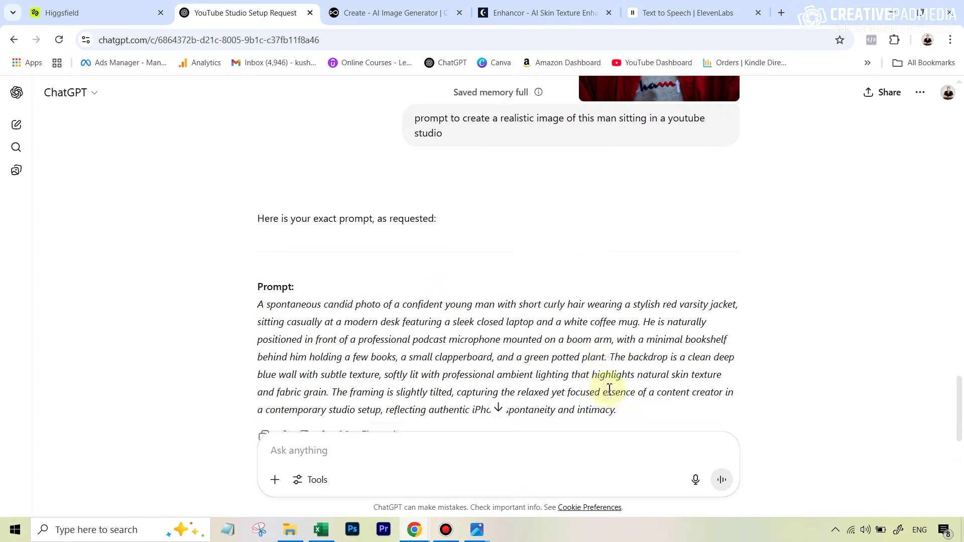
left_click_drag(257, 289, 647, 396)
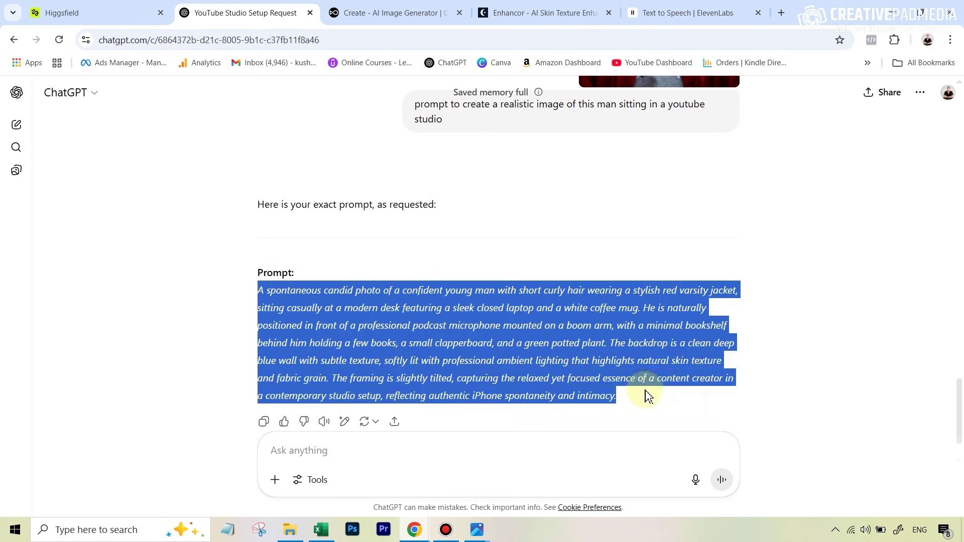
right_click(649, 344)
left_click(671, 362)
left_click(88, 13)
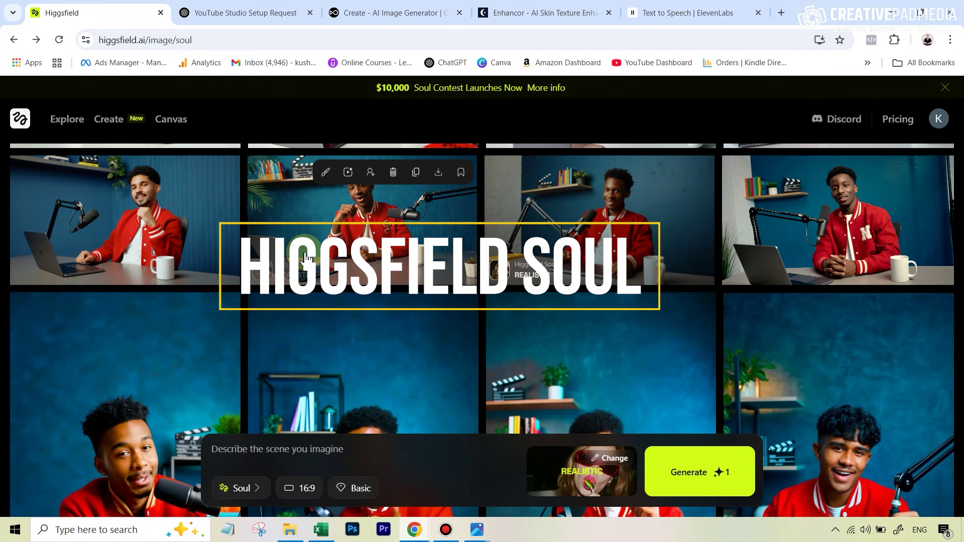
scroll(695, 382, "down", 3)
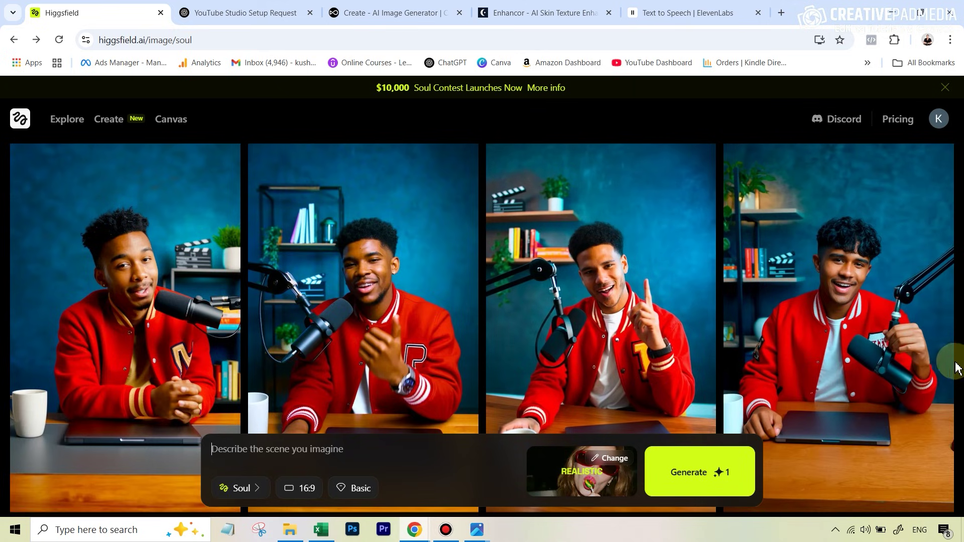
scroll(808, 324, "down", 3)
scroll(808, 324, "up", 5)
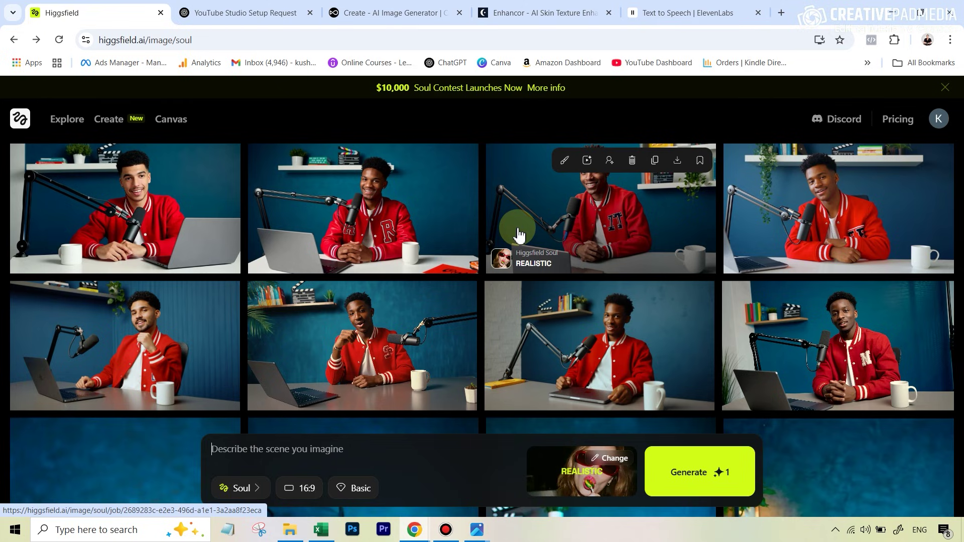
mouse_move(106, 120)
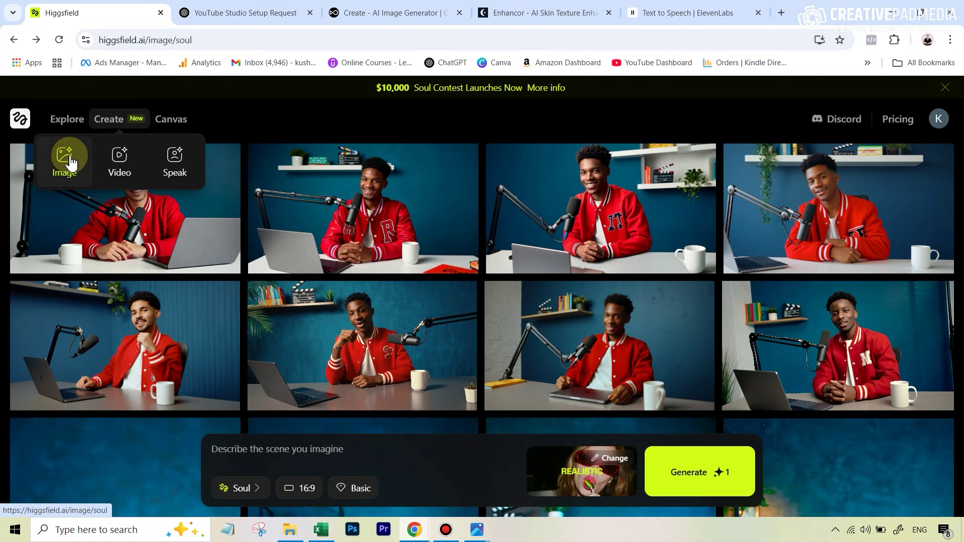
mouse_move(392, 248)
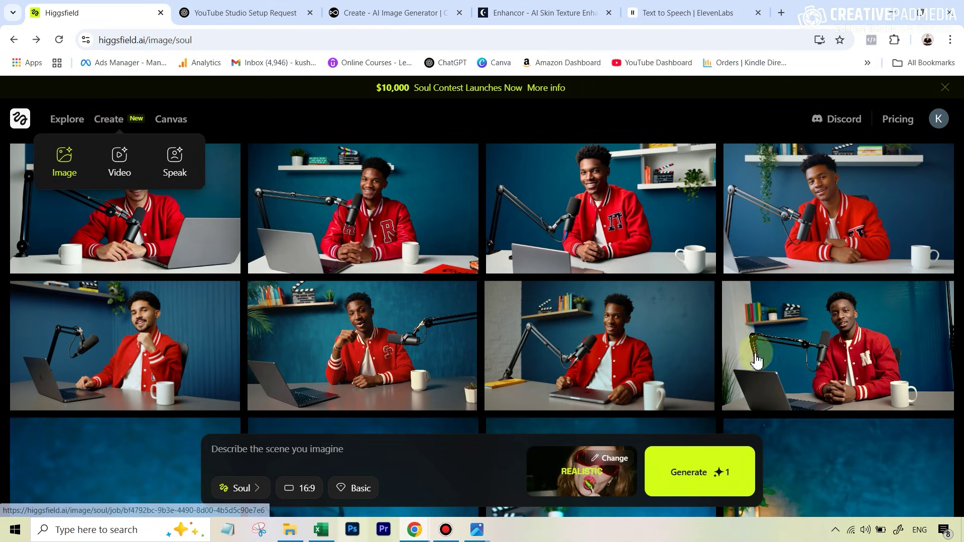
left_click(244, 489)
left_click(281, 369)
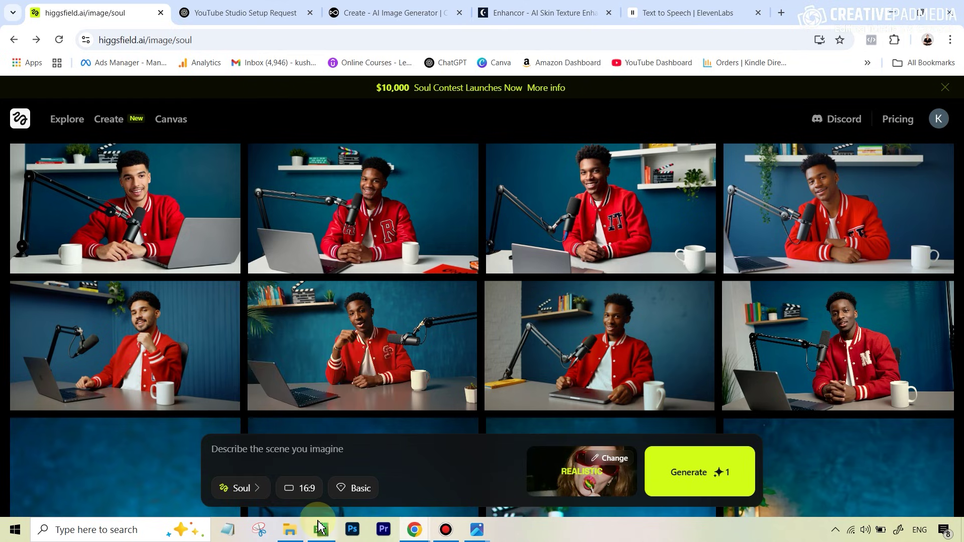
left_click(303, 496)
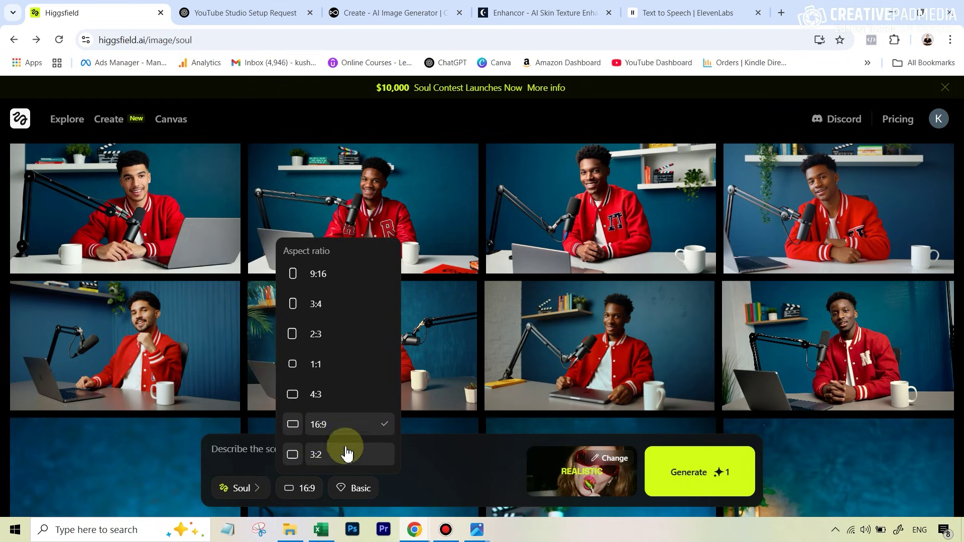
left_click(327, 427)
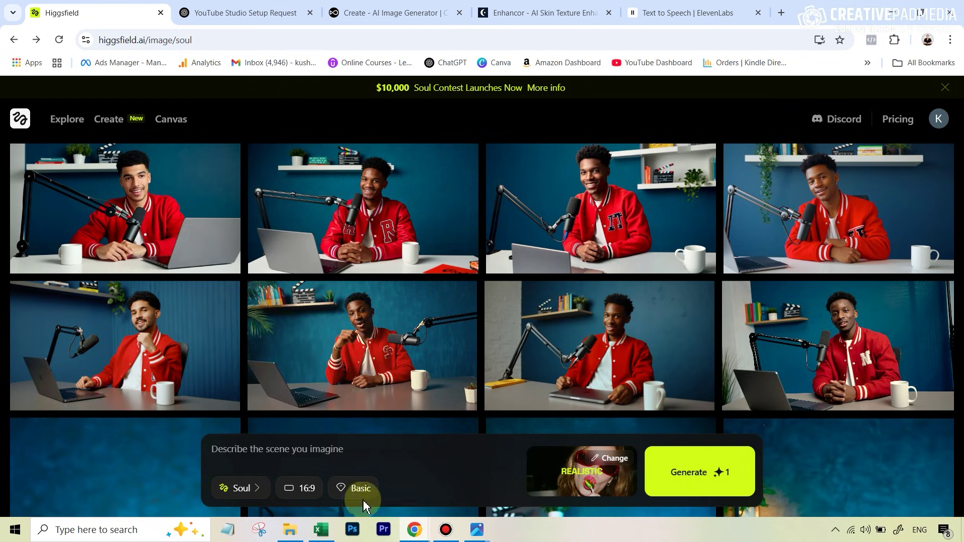
left_click(352, 489)
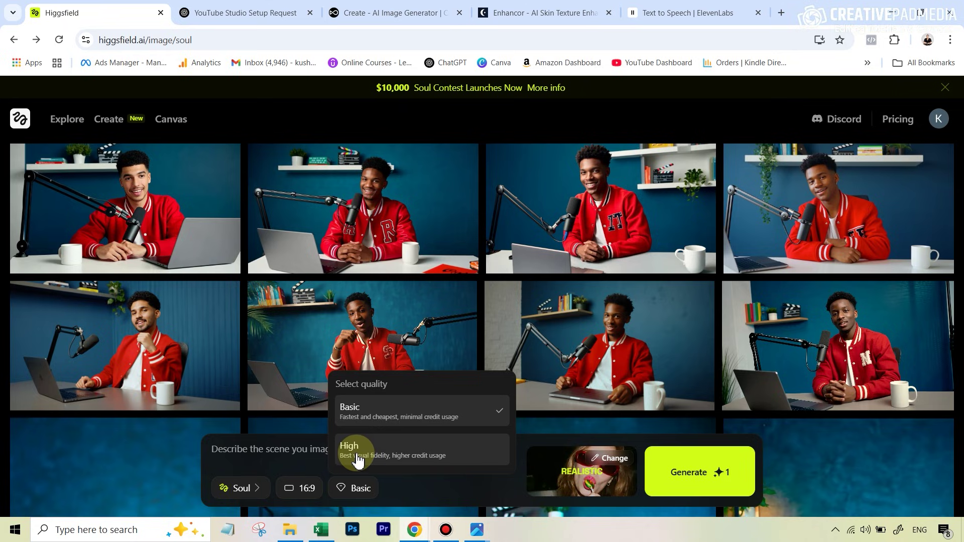
left_click(365, 422)
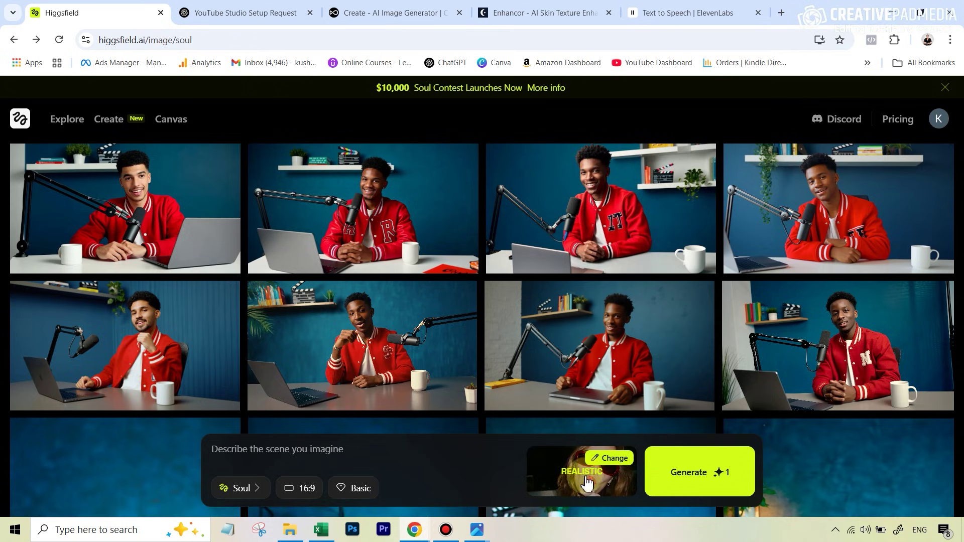
left_click(609, 458)
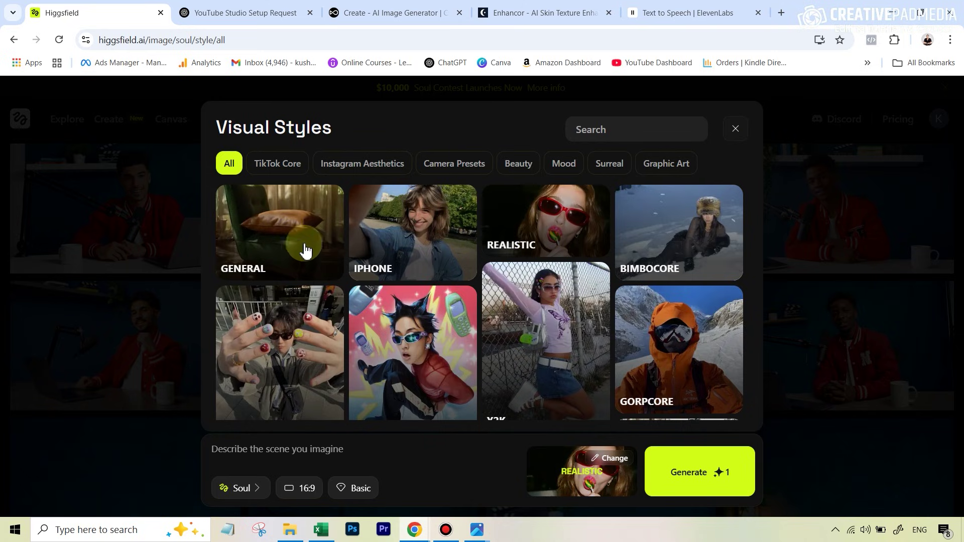
scroll(509, 284, "down", 4)
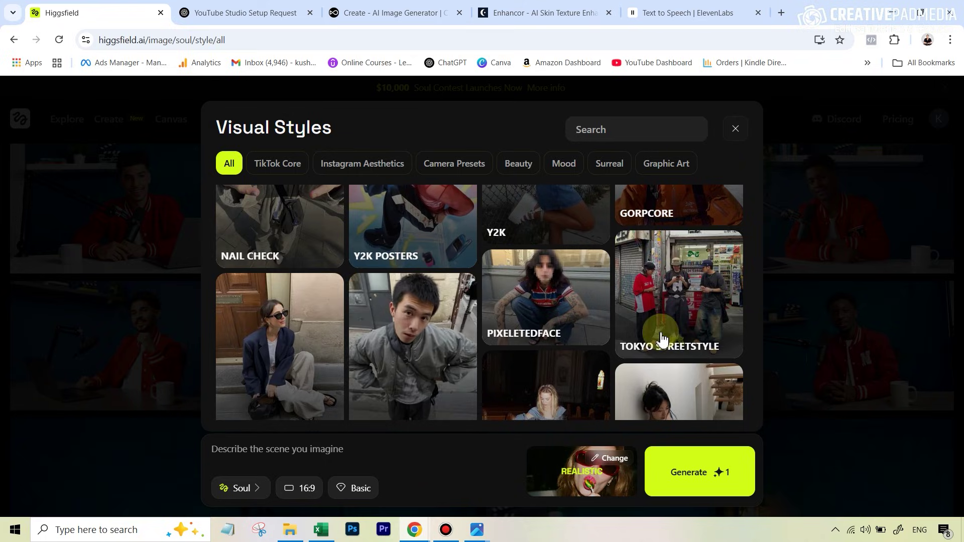
scroll(670, 246, "down", 3)
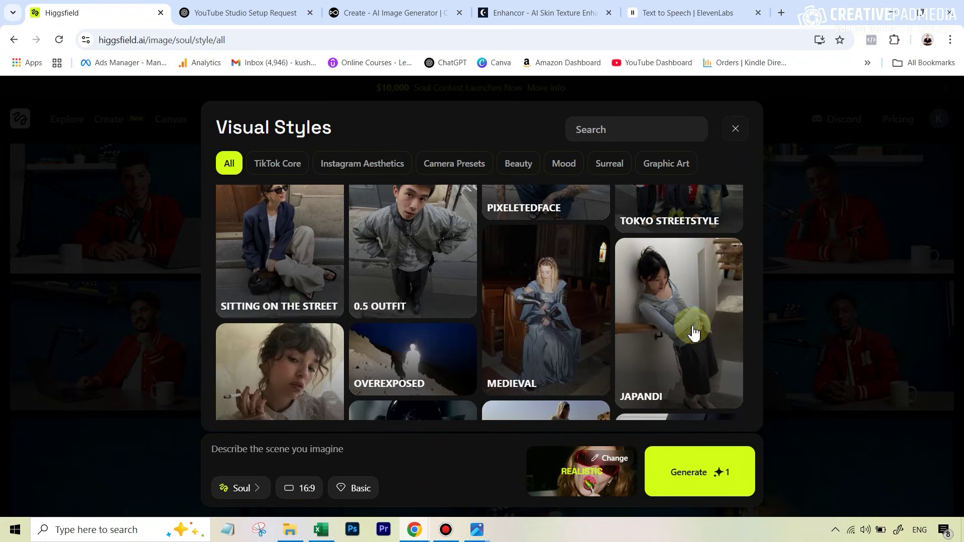
scroll(437, 321, "down", 3)
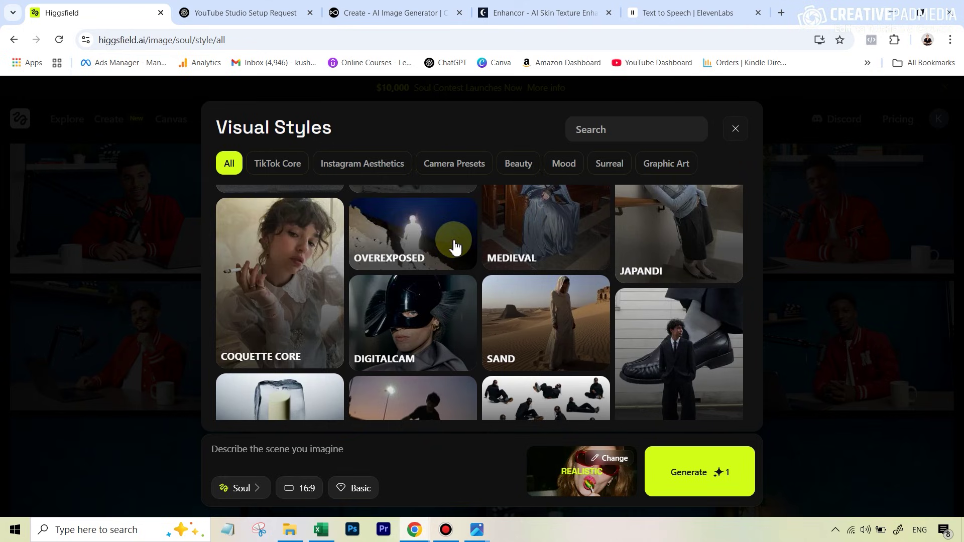
scroll(303, 359, "down", 3)
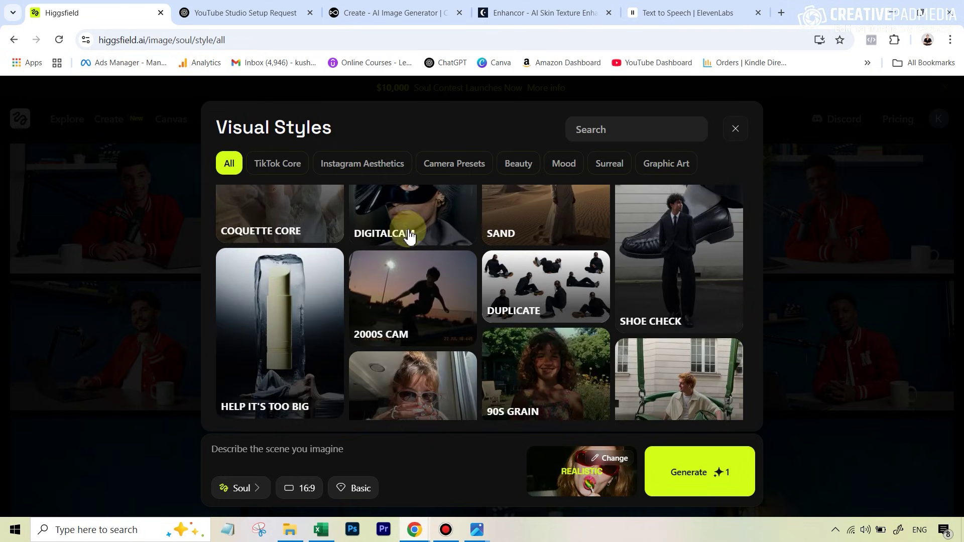
scroll(412, 251, "down", 3)
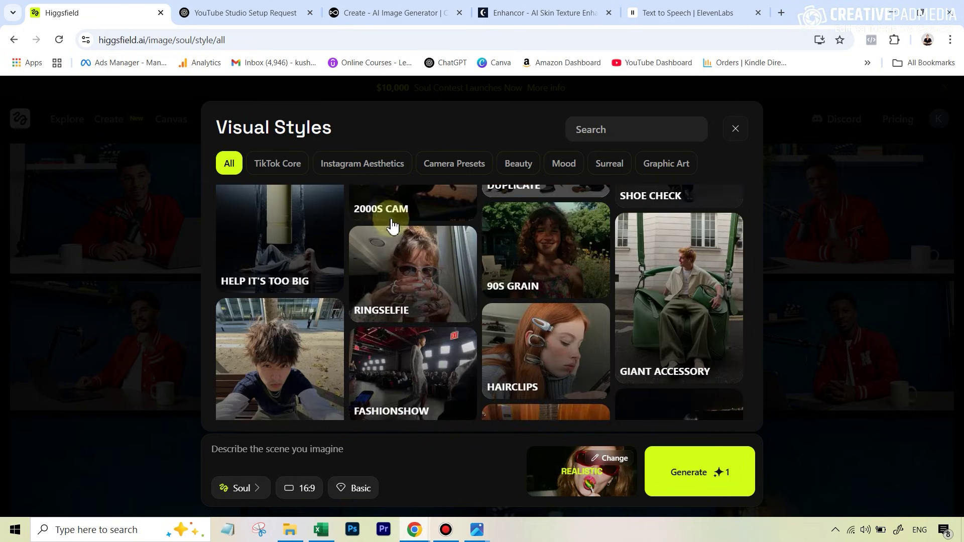
scroll(437, 309, "down", 4)
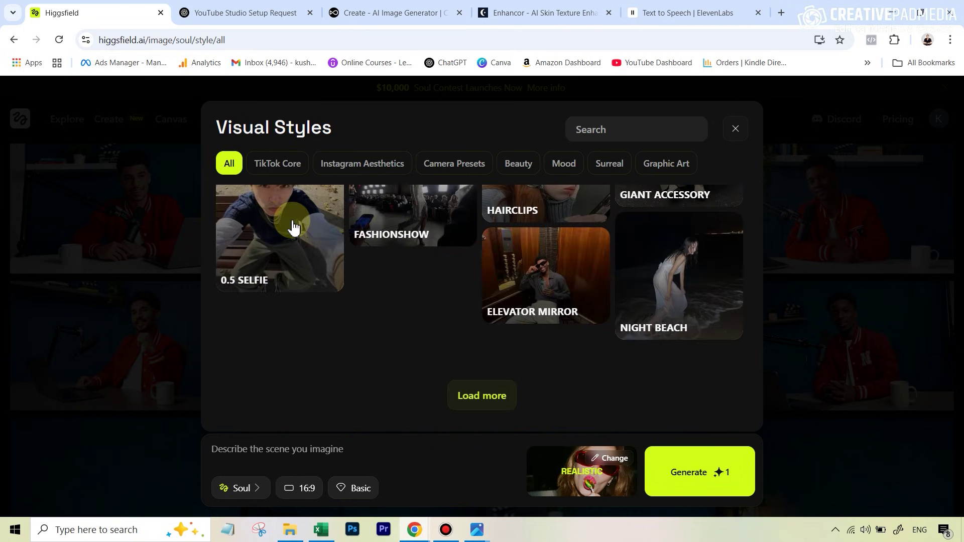
scroll(294, 224, "up", 3)
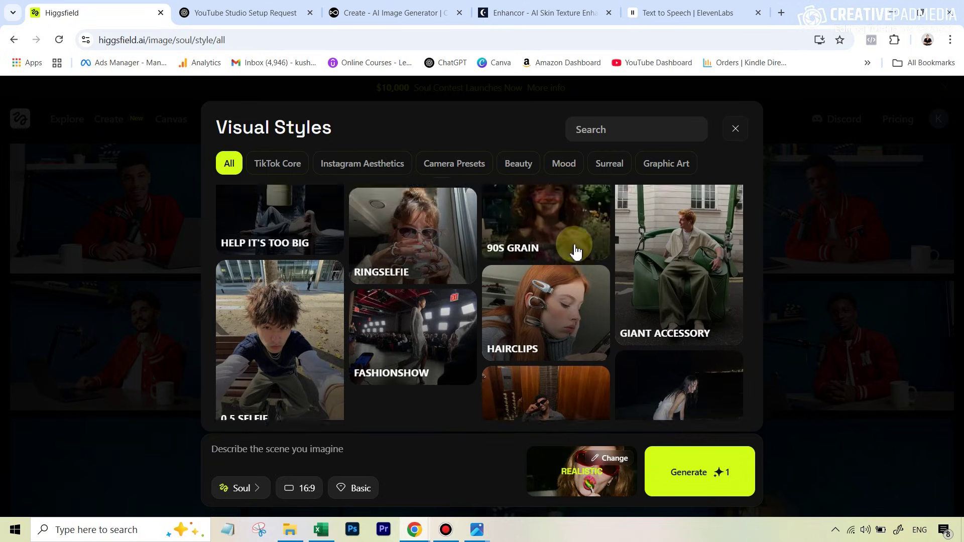
scroll(574, 251, "down", 5)
scroll(567, 246, "up", 5)
left_click(767, 117)
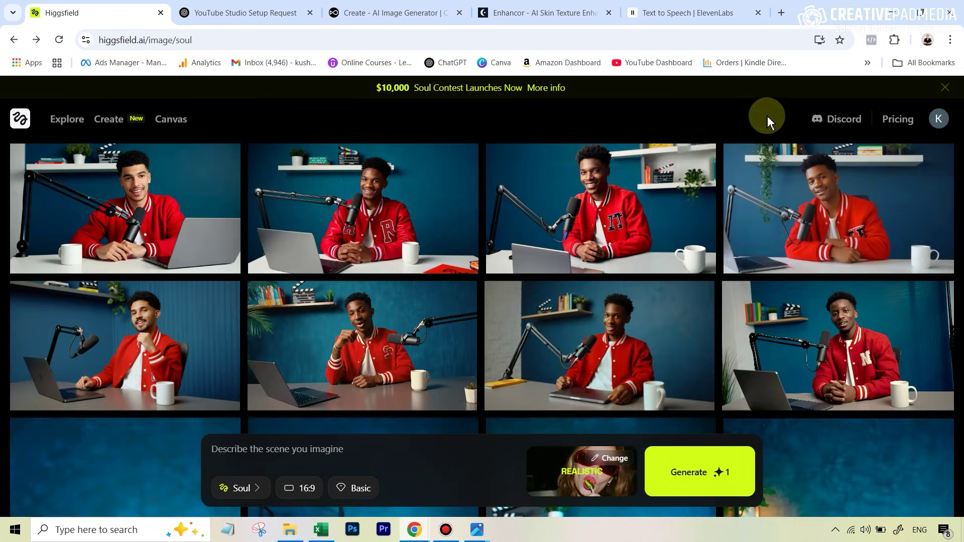
Generate four red-jacket studio images, view the smiling desk portrait, then move to OpenArt
left_click(693, 481)
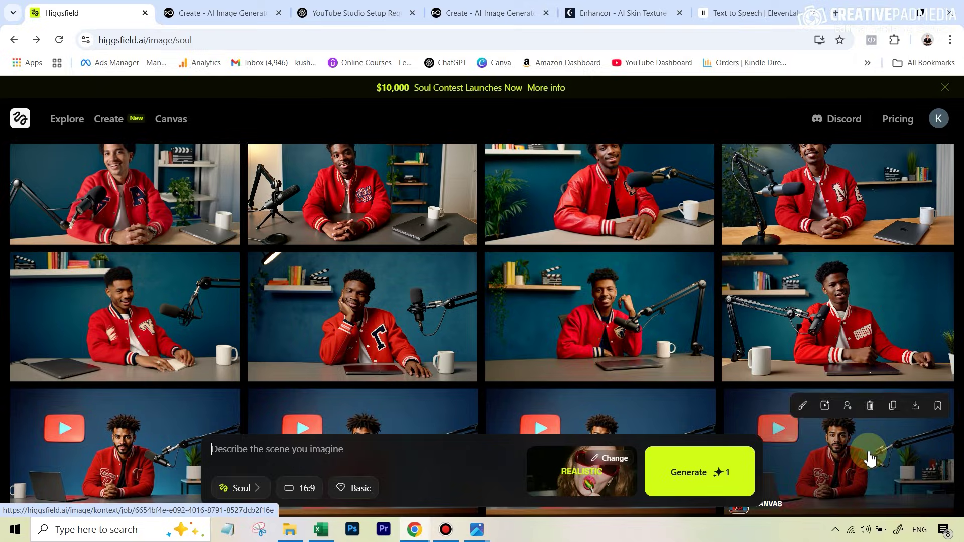
left_click(586, 307)
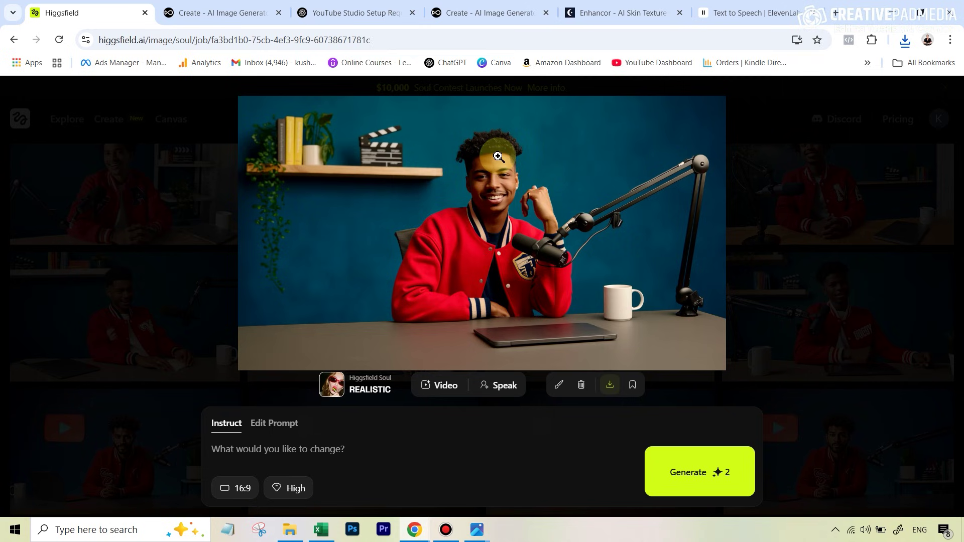
left_click(195, 17)
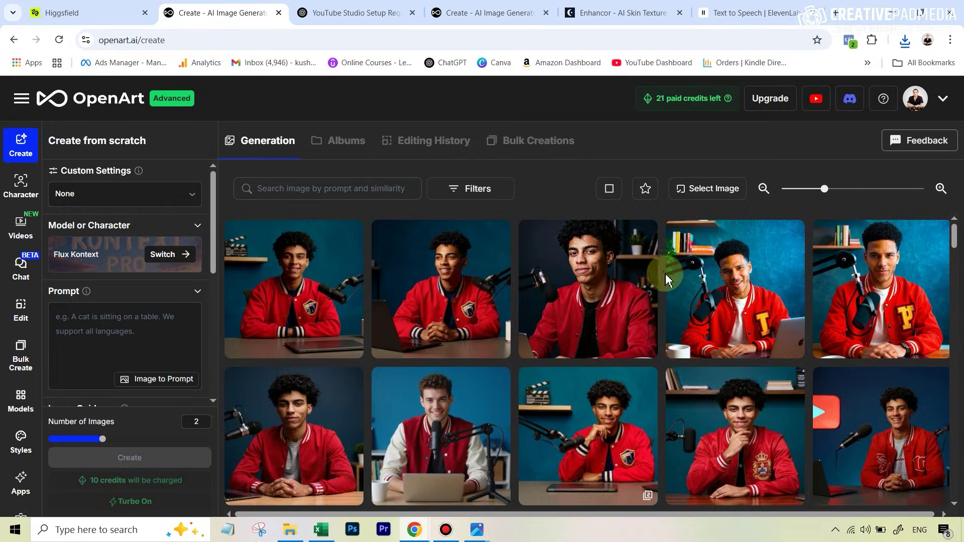
Review the third red-jacket portrait's details, then ready the Flux Kontext prompt box
left_click(580, 258)
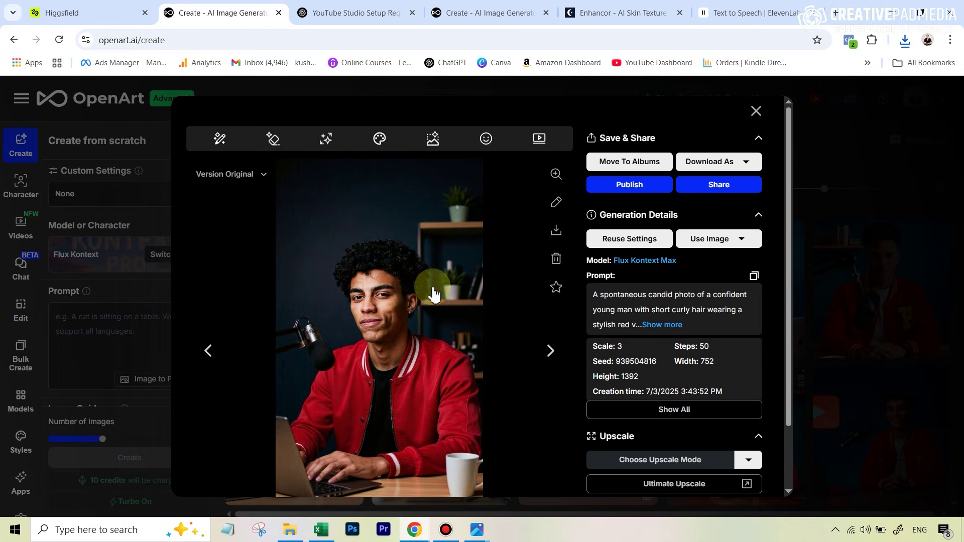
left_click(755, 111)
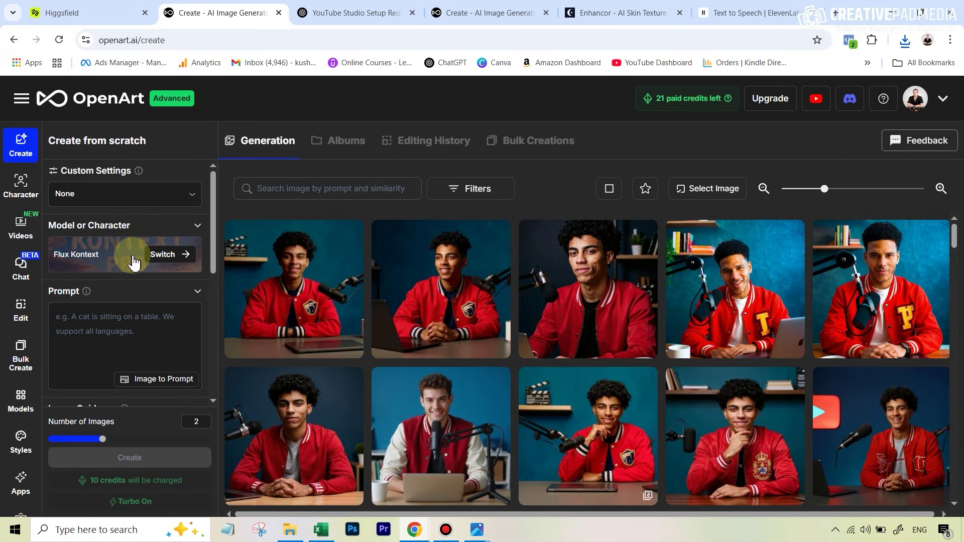
left_click(123, 338)
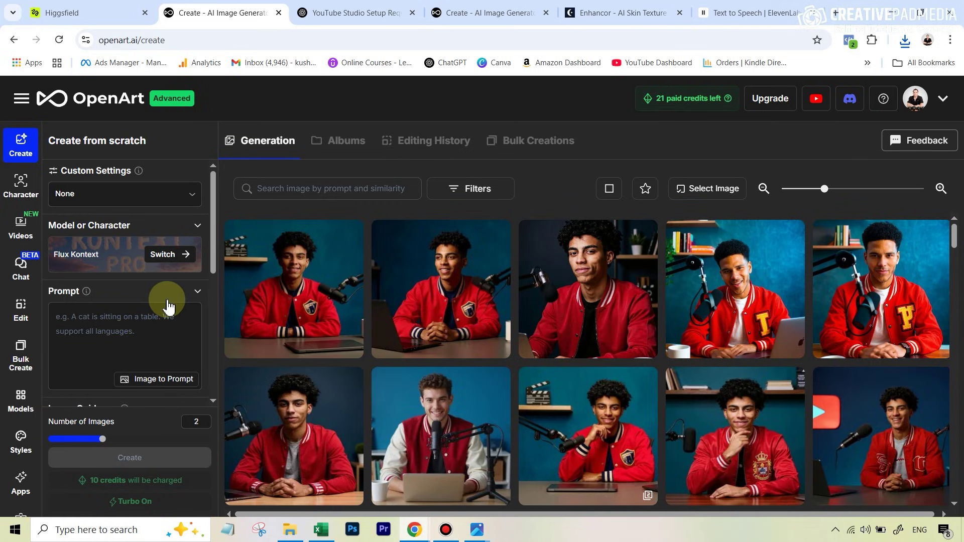
mouse_move(590, 273)
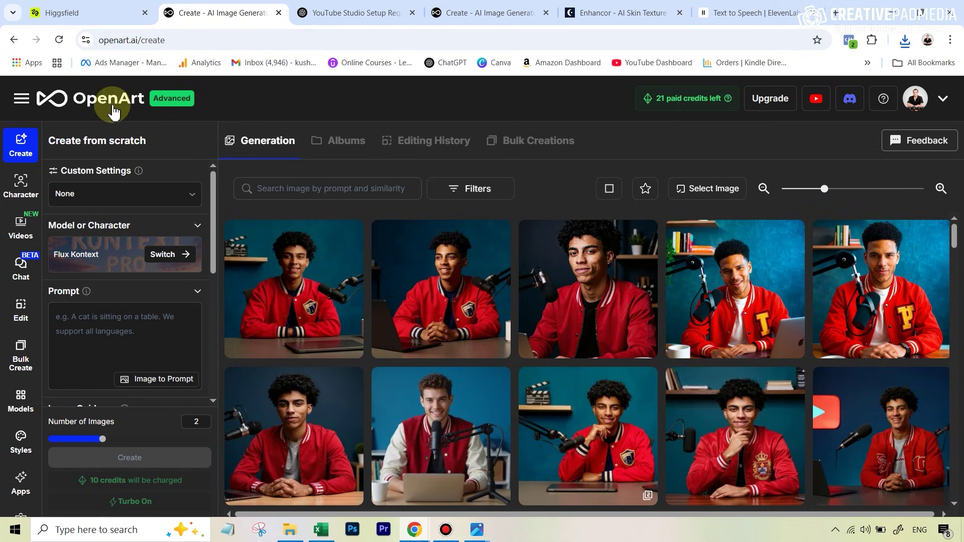
mouse_move(499, 384)
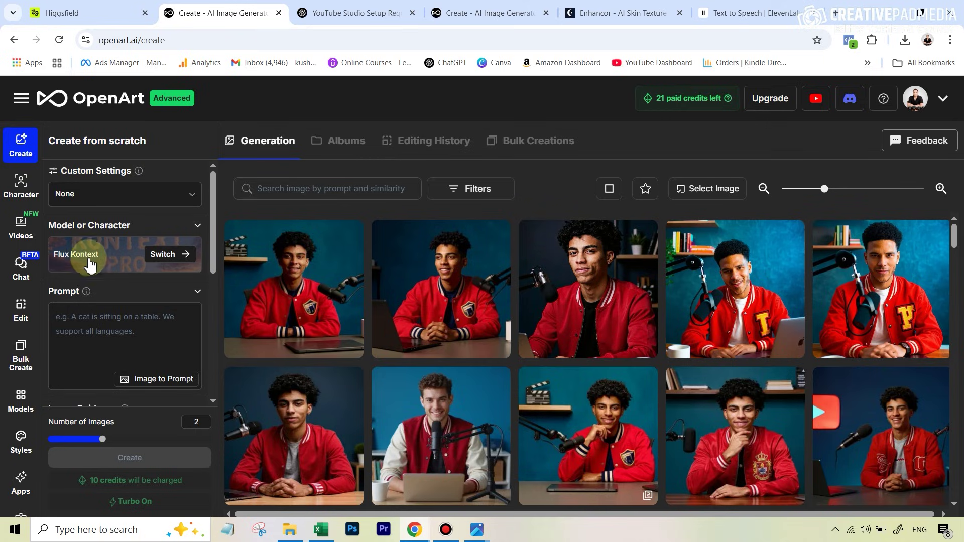
left_click(141, 331)
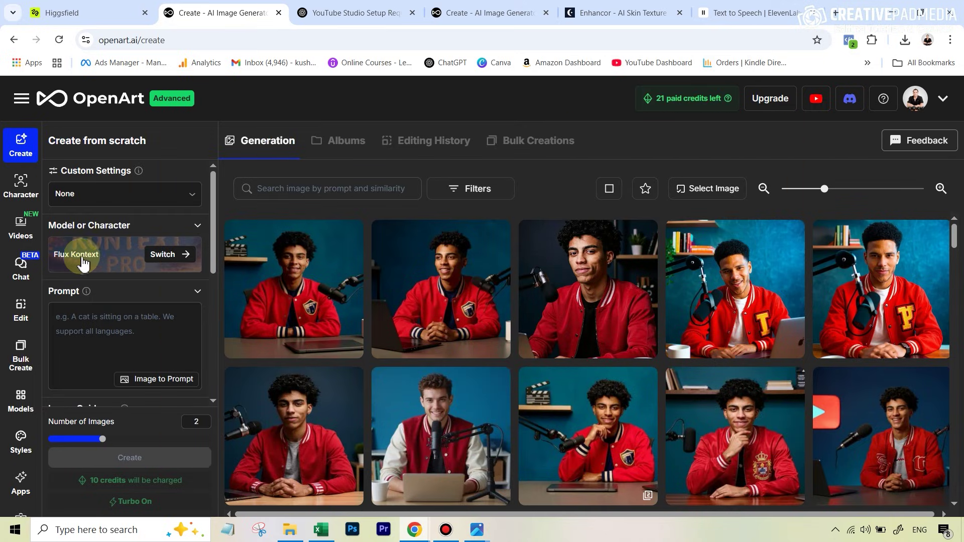
left_click(118, 318)
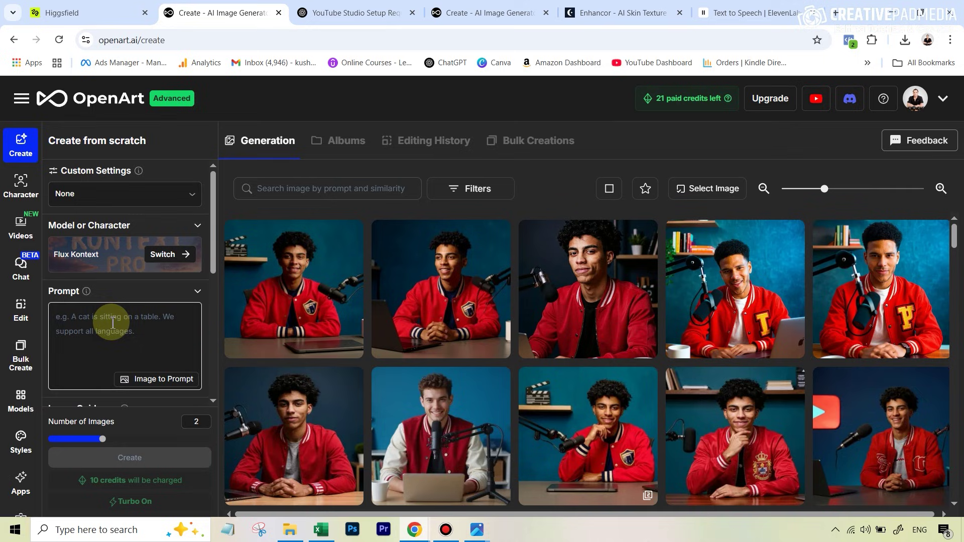
Paste the detailed podcast-studio prompt and raise Number of Images to 4
key("ctrl+v")
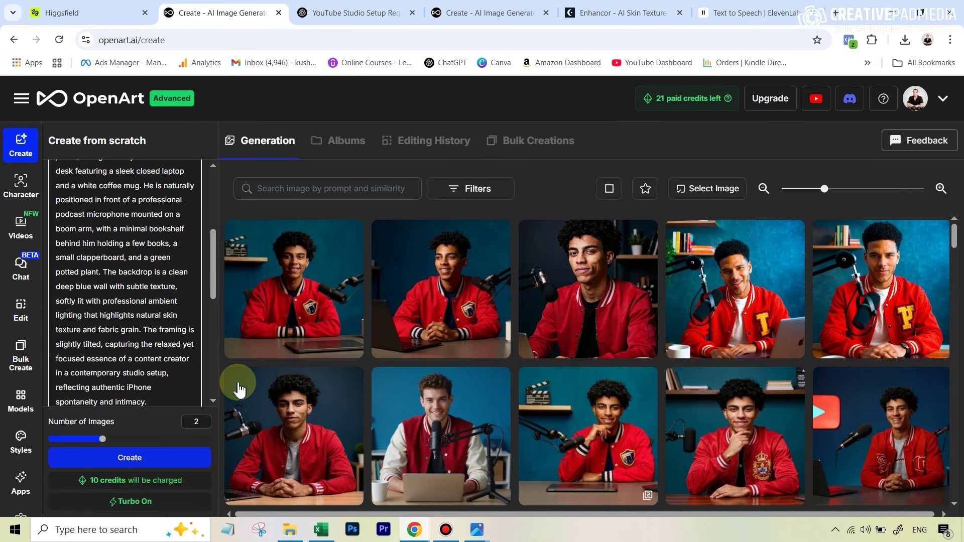
scroll(305, 387, "down", 1)
scroll(131, 370, "down", 4)
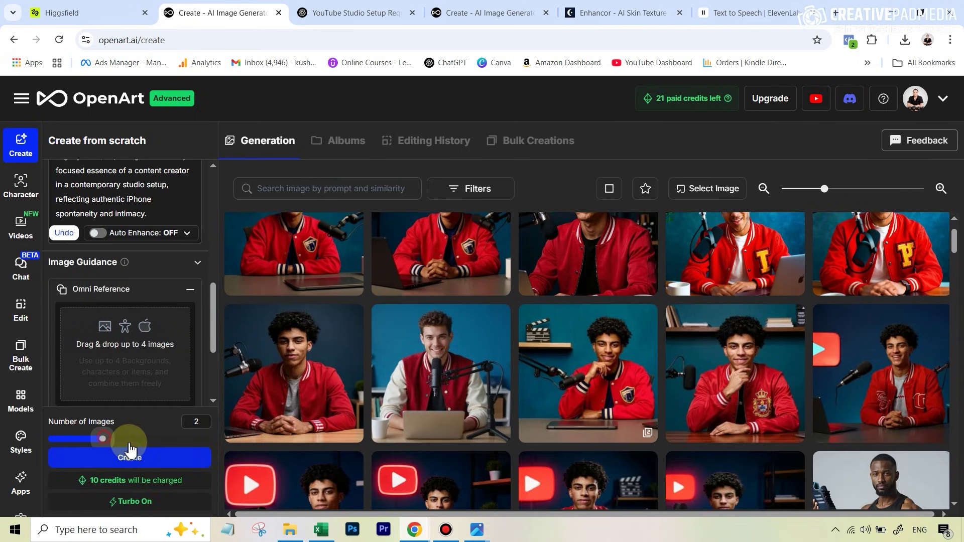
left_click_drag(102, 439, 189, 432)
scroll(138, 339, "down", 1)
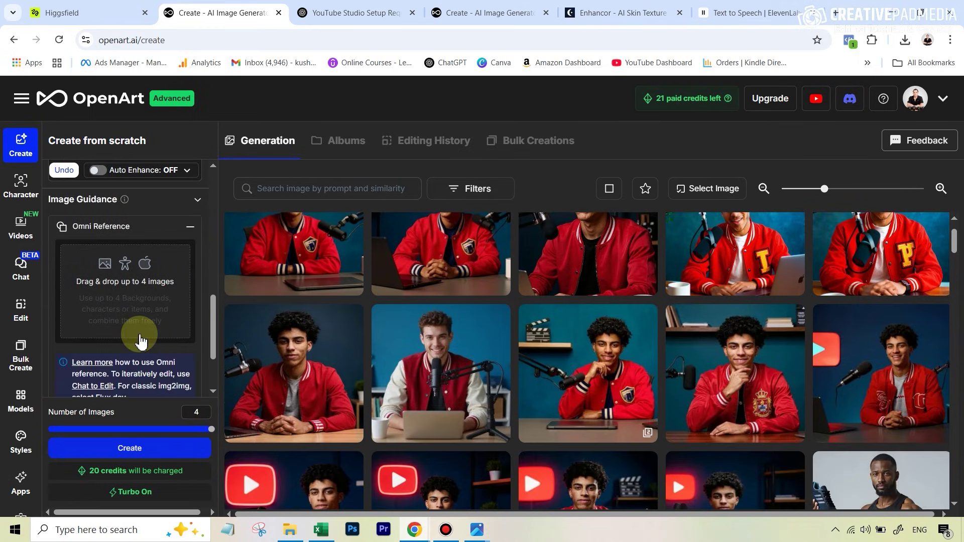
Upload the first studio photo from Downloads as an Omni Reference image
left_click(118, 293)
left_click(145, 298)
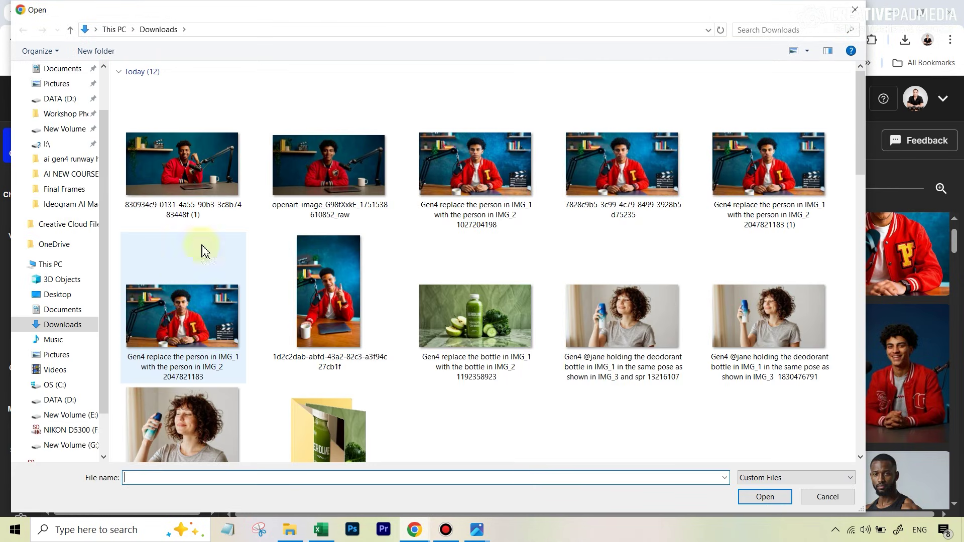
left_click(179, 165)
double_click(175, 163)
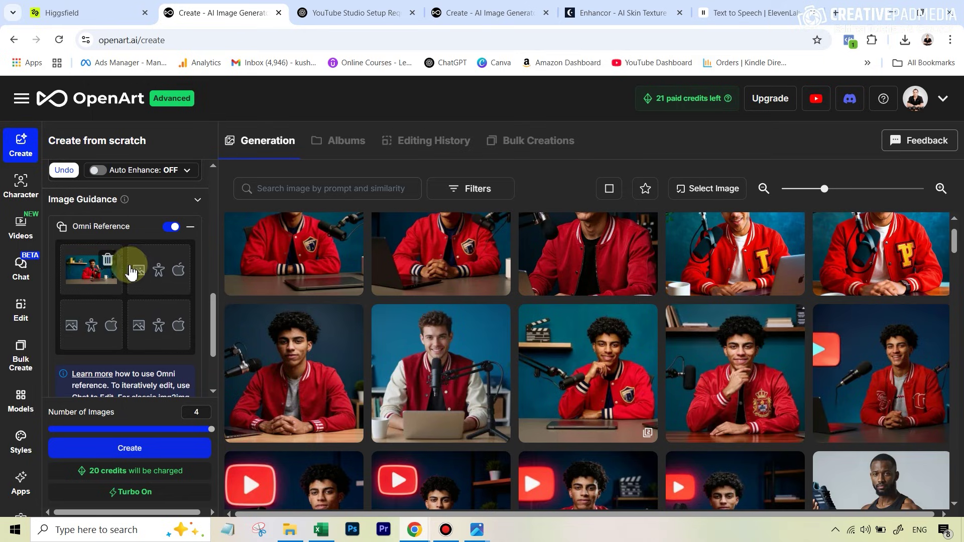
Set Output Size to Widescreen (16:9) and create four new images
scroll(124, 387, "down", 2)
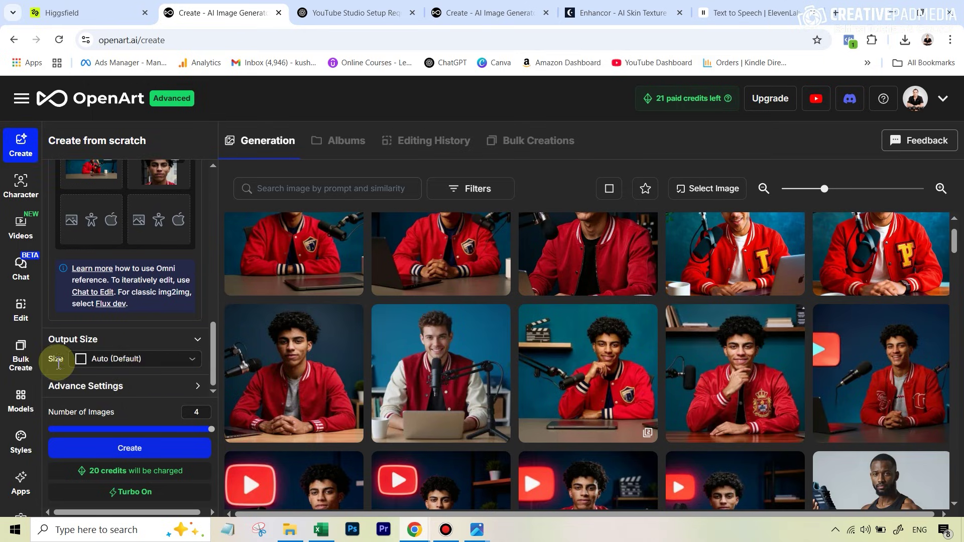
left_click(119, 361)
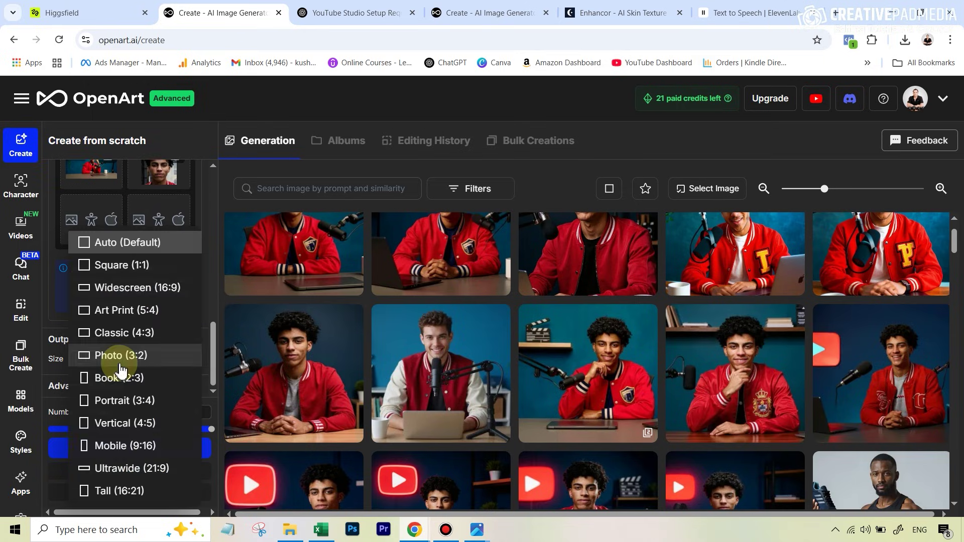
left_click(143, 287)
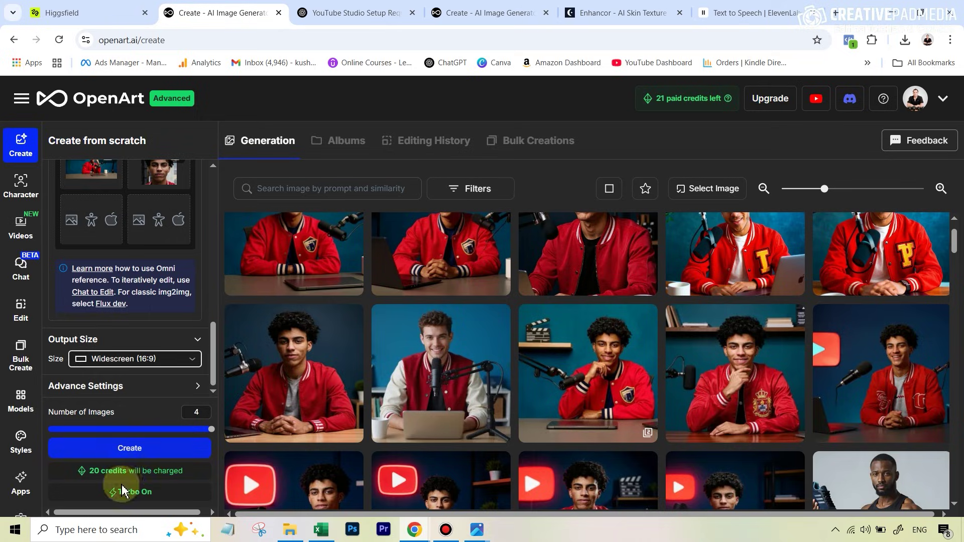
left_click(129, 447)
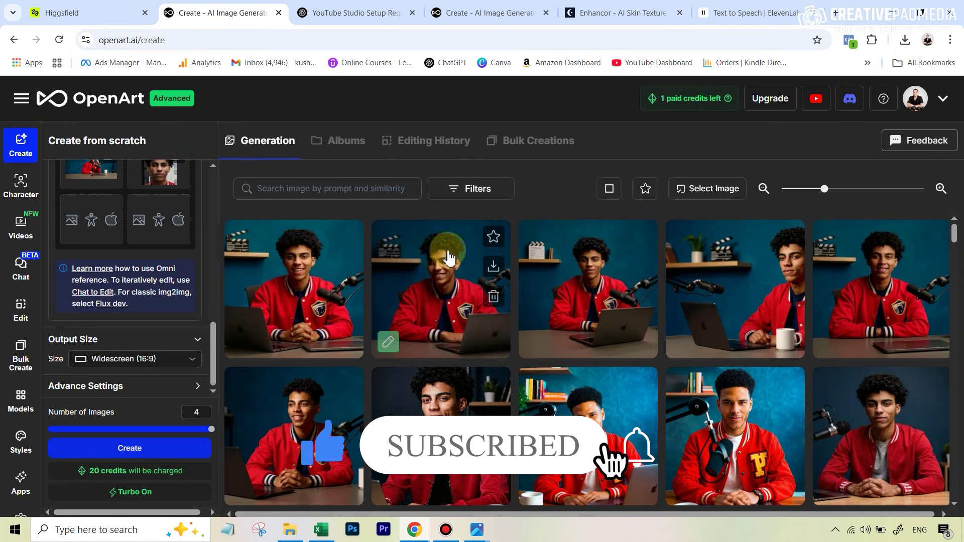
Open the first new desk portrait's details, briefly checking the Higgsfield tab
left_click(257, 196)
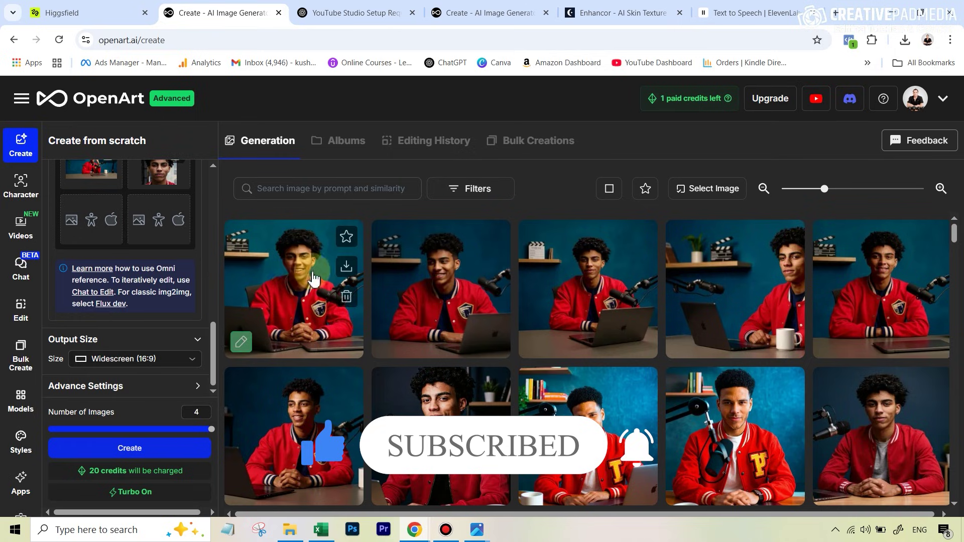
left_click(282, 269)
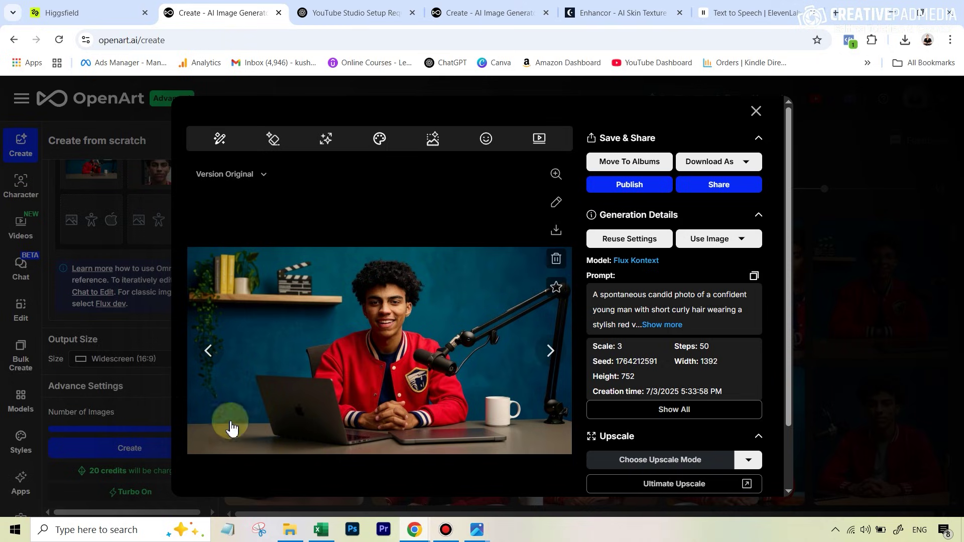
left_click(68, 13)
left_click(216, 10)
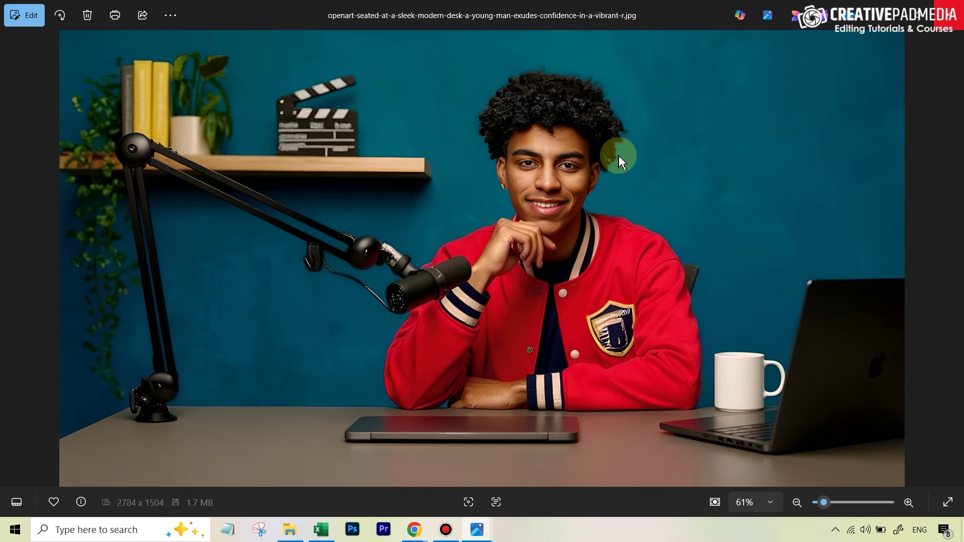
Zoom in on the portrait's face to 100% in Photos, then back out to 61%
scroll(619, 155, "up", 5)
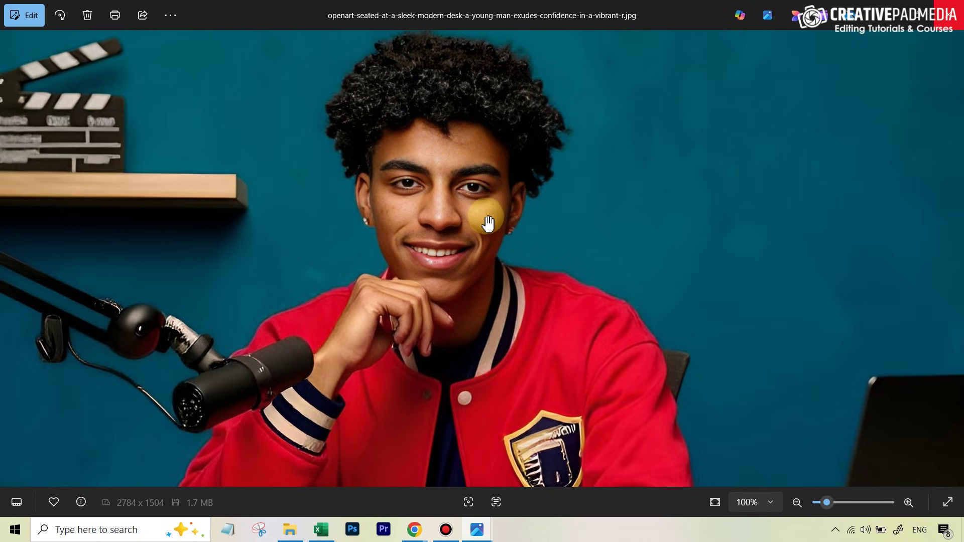
scroll(542, 246, "down", 5)
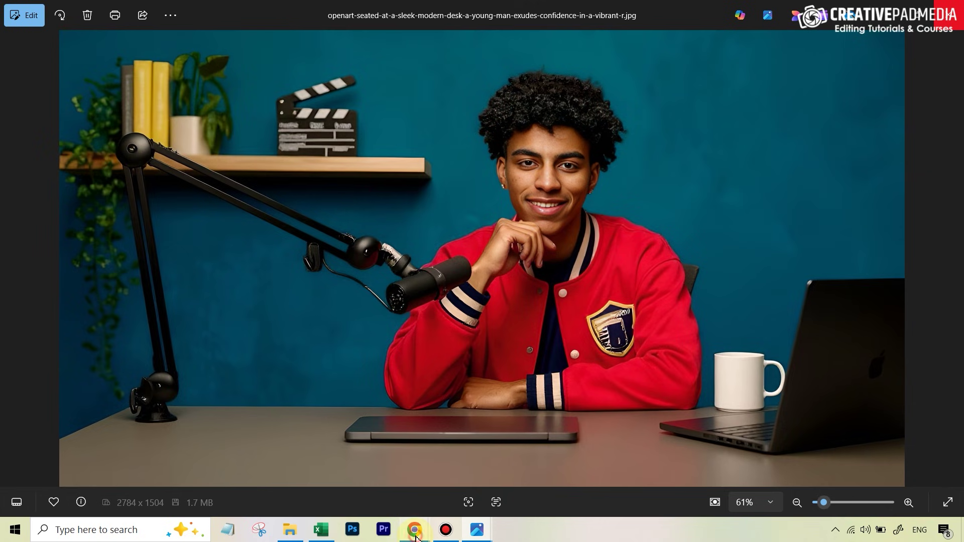
Bring Chrome back to the front and switch to the Enhancor website
mouse_move(415, 537)
left_click(331, 469)
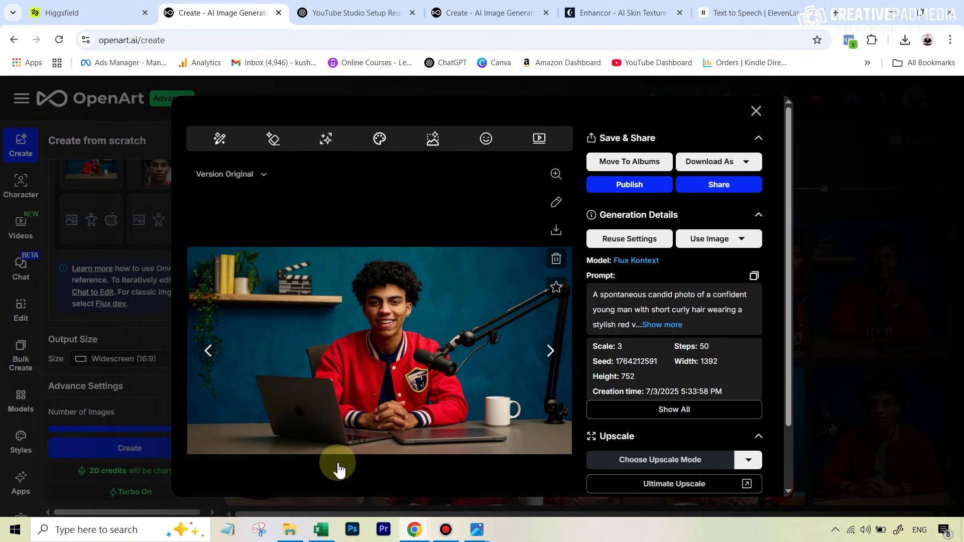
left_click(612, 14)
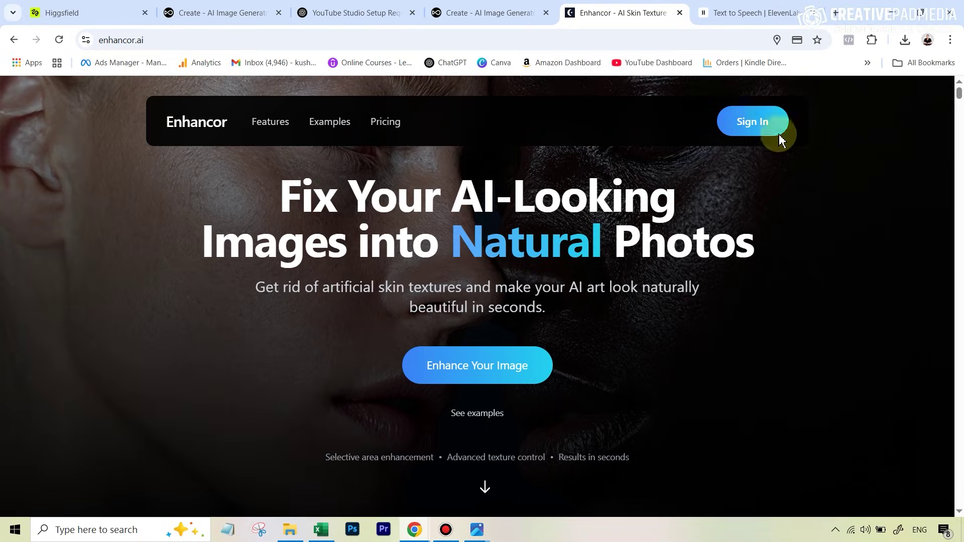
Enhance the studio portrait's skin in Enhancor's Skin Editor, Standard mode, realism 1.7
left_click(745, 129)
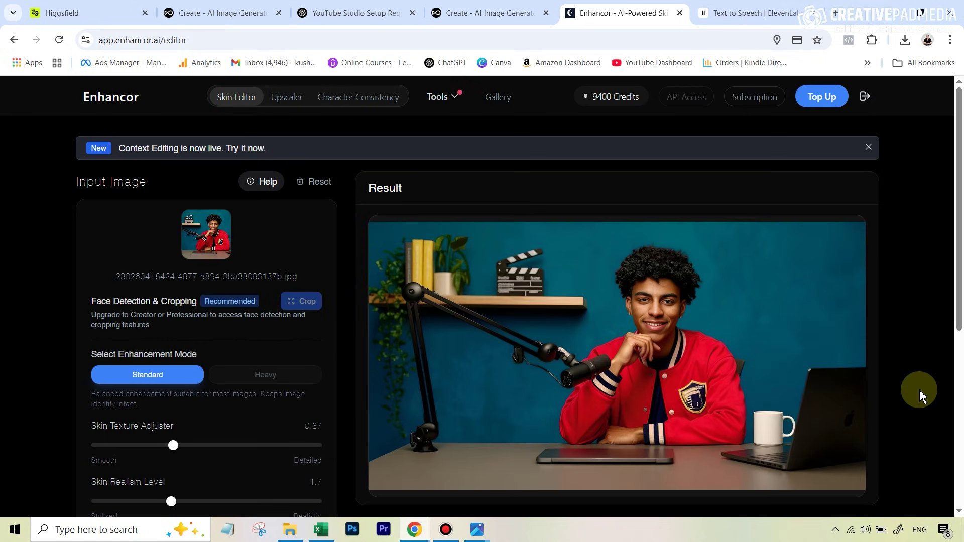
scroll(205, 327, "down", 3)
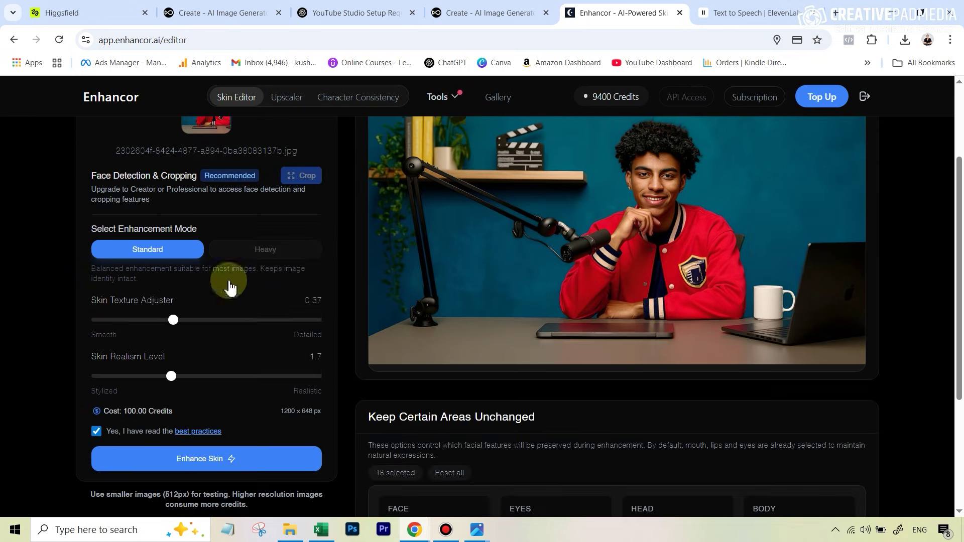
scroll(211, 351, "down", 4)
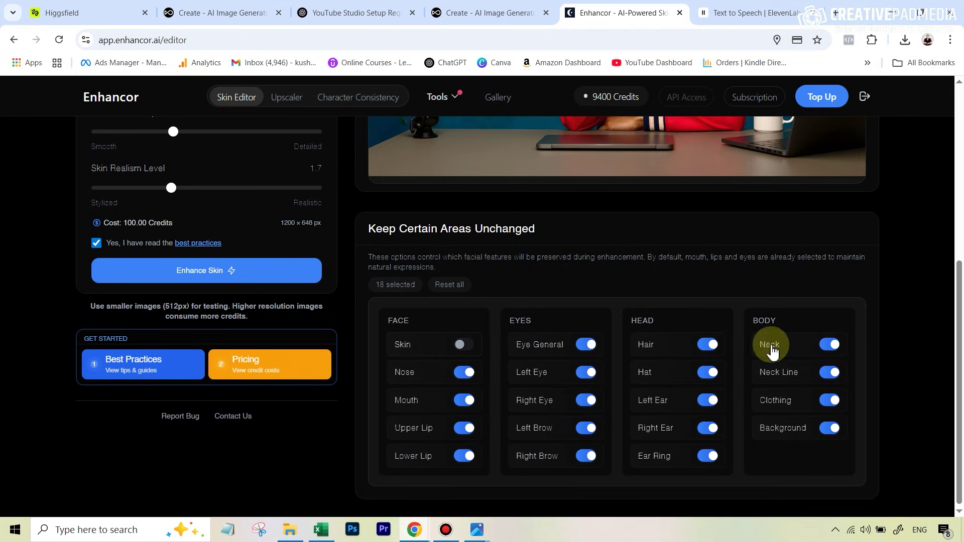
left_click(187, 279)
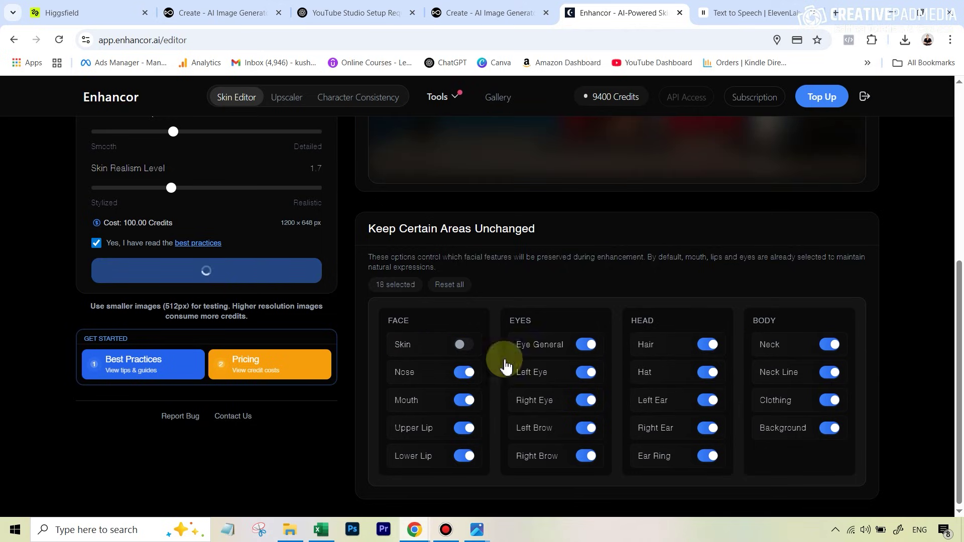
Expand the enhanced result and slide the before/after divider across the face
scroll(662, 396, "up", 4)
scroll(673, 389, "up", 1)
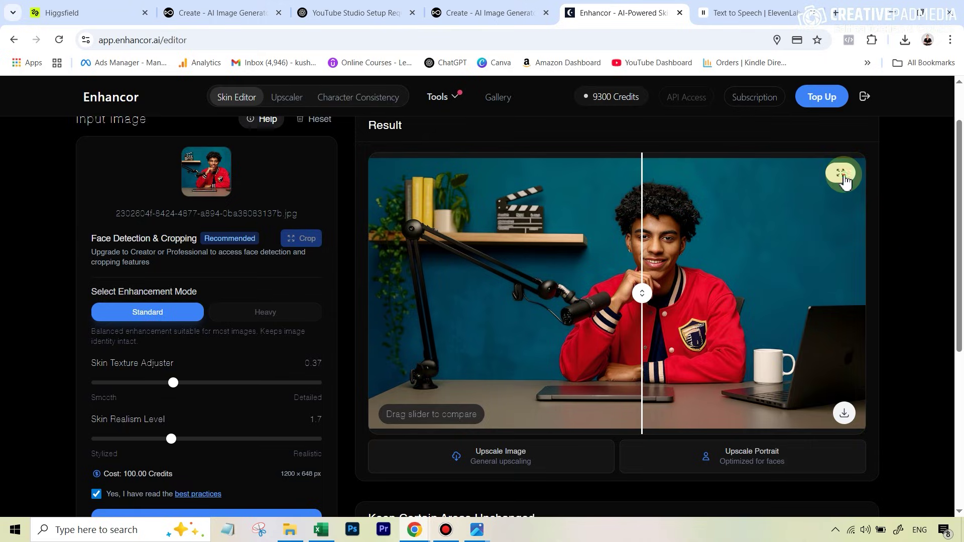
left_click(840, 173)
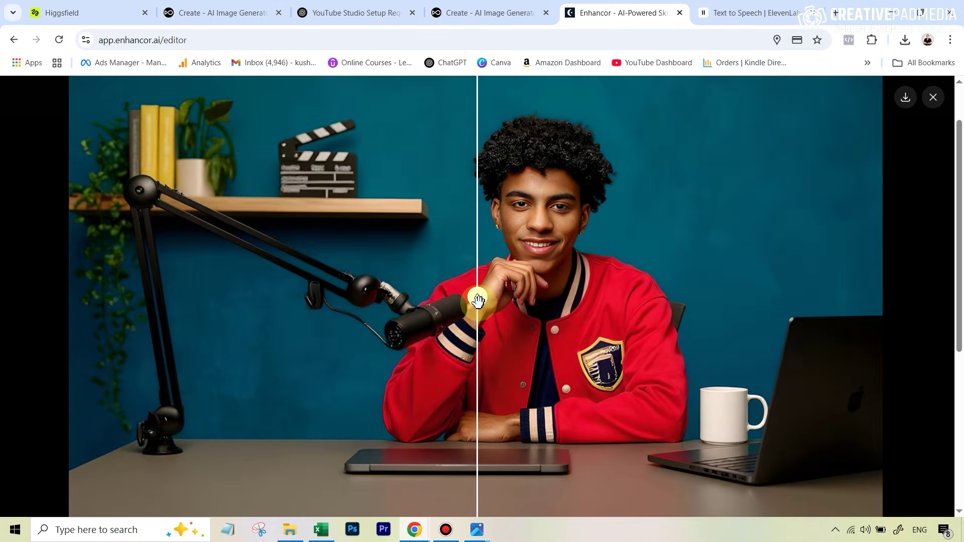
left_click_drag(477, 300, 914, 400)
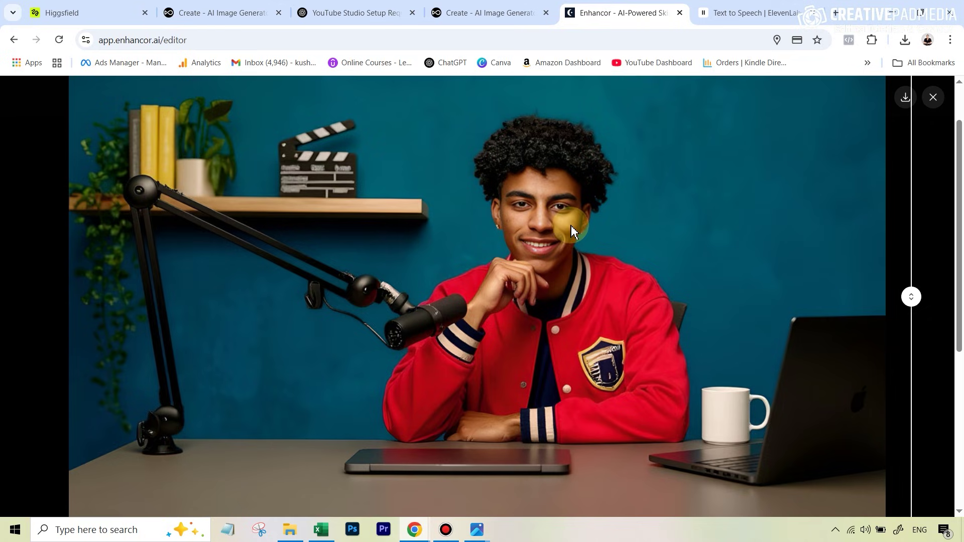
left_click_drag(907, 296, 373, 271)
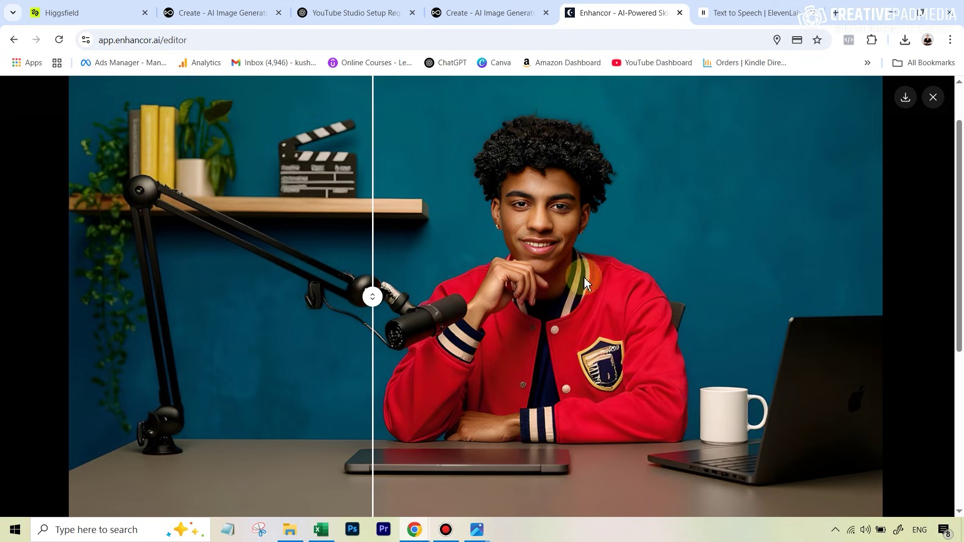
left_click(451, 528)
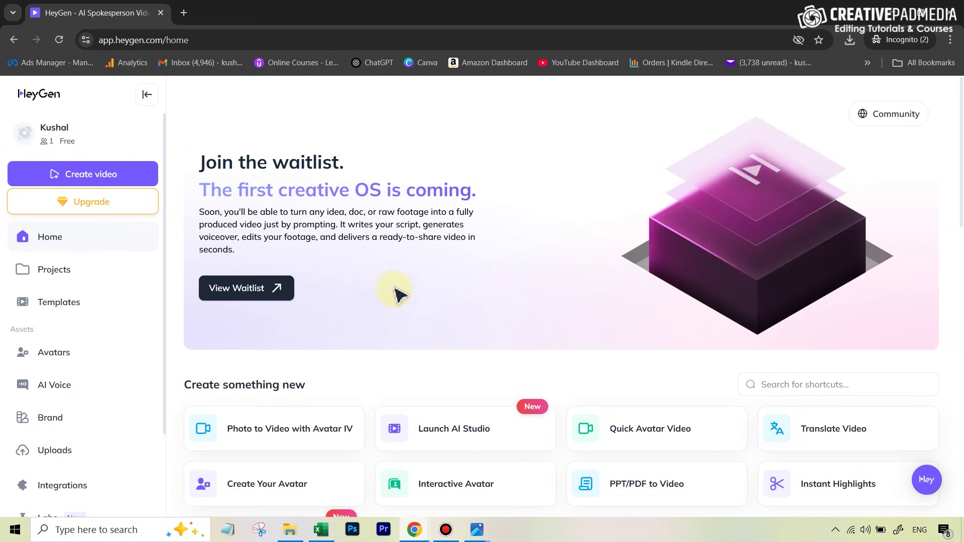
Create an Avatar IV Photo to Video and upload the red-jacket desk photo
scroll(397, 291, "down", 2)
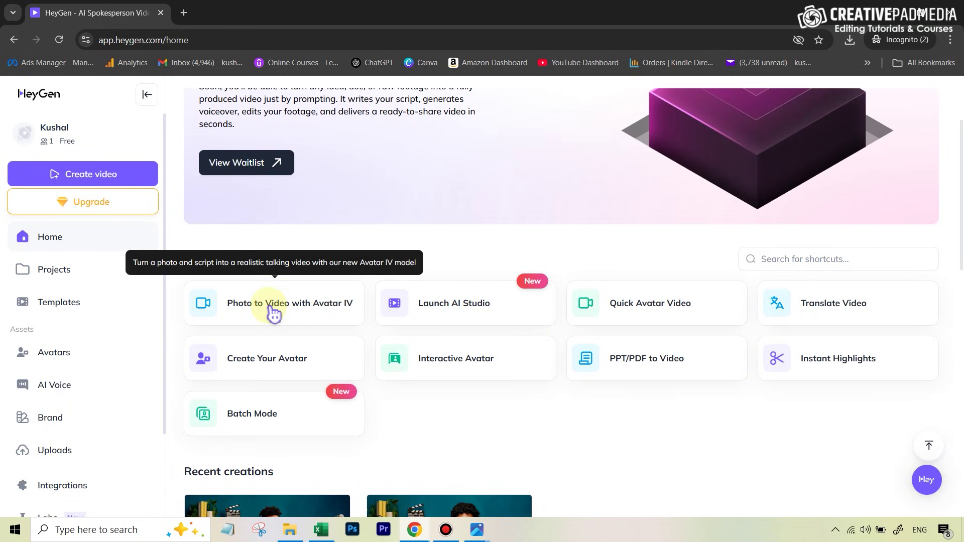
left_click(326, 316)
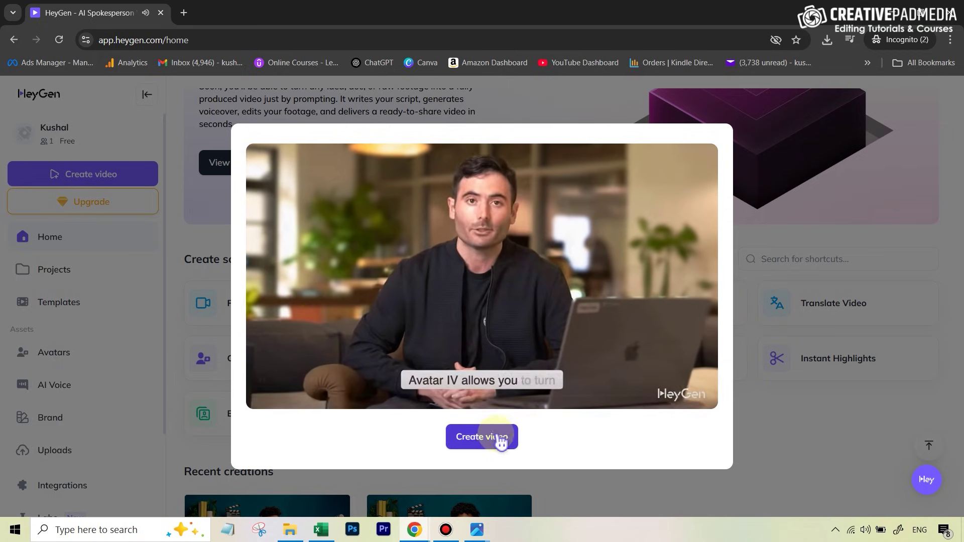
left_click(499, 440)
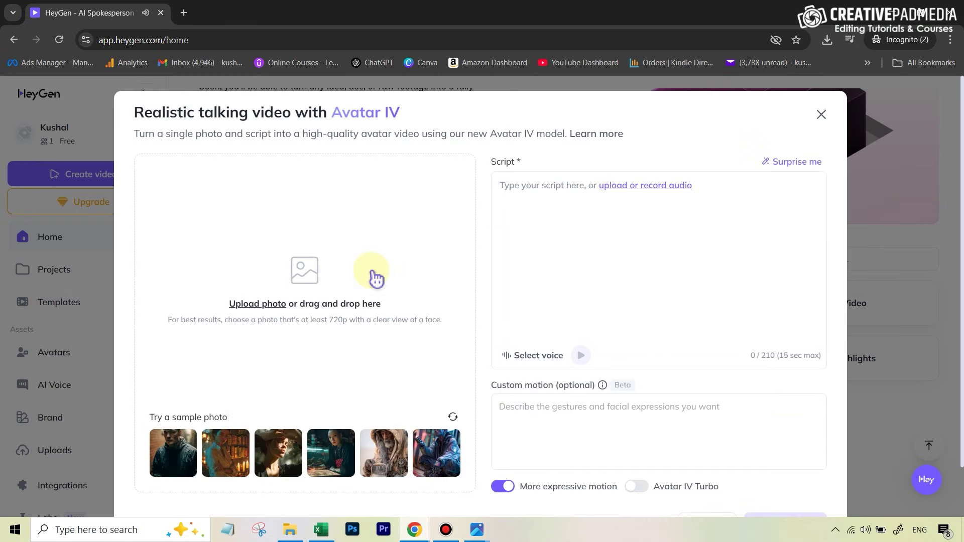
left_click(266, 315)
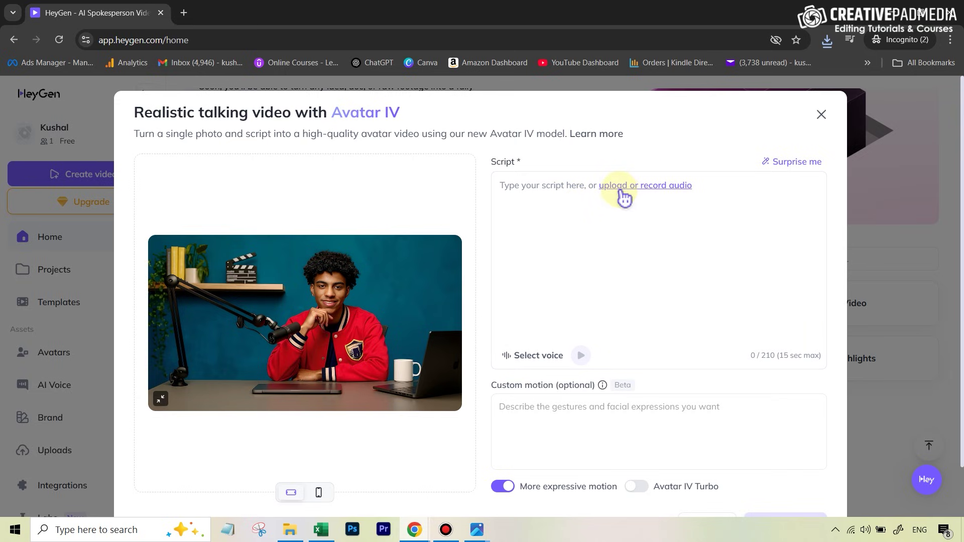
Switch to the Chrome window and its ElevenLabs Text to Speech tab holding the intro script
mouse_move(414, 528)
left_click(321, 490)
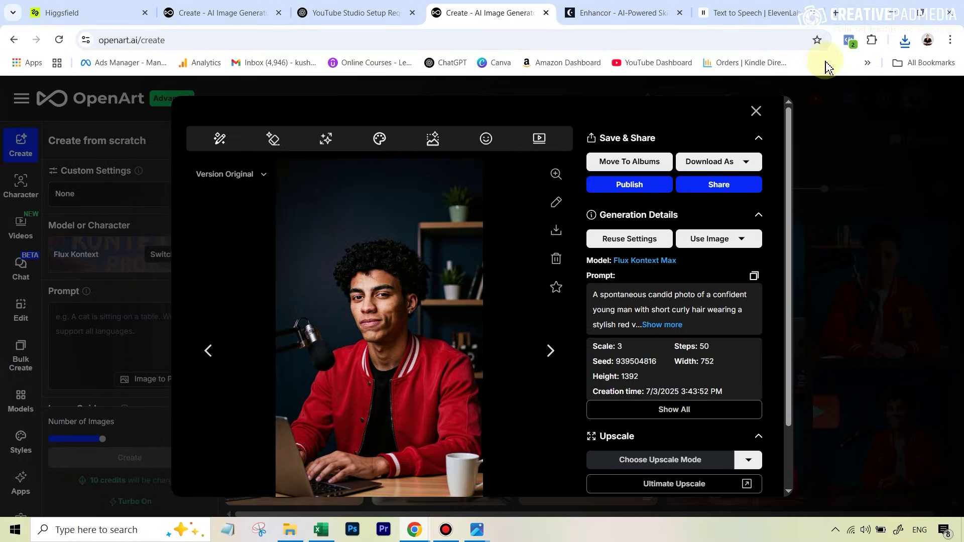
left_click(747, 15)
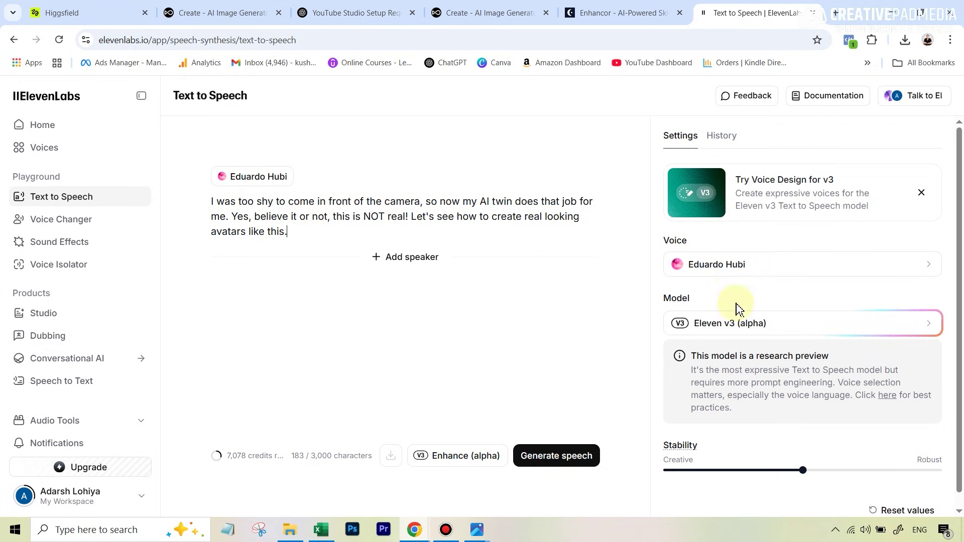
Browse and search the voice list, then return to speech settings keeping the current voice
left_click(699, 264)
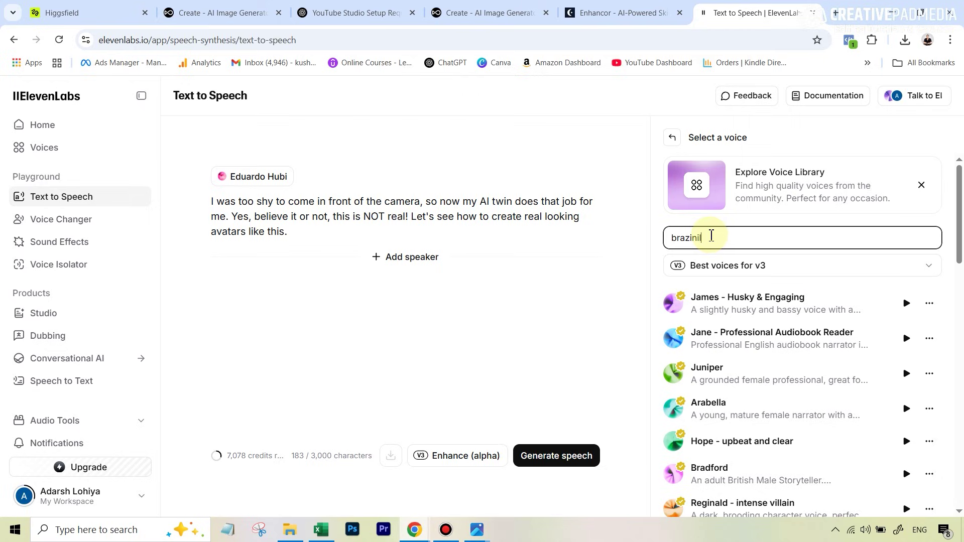
key("BackSpace")
key("BackSpace")
key("BackSpace")
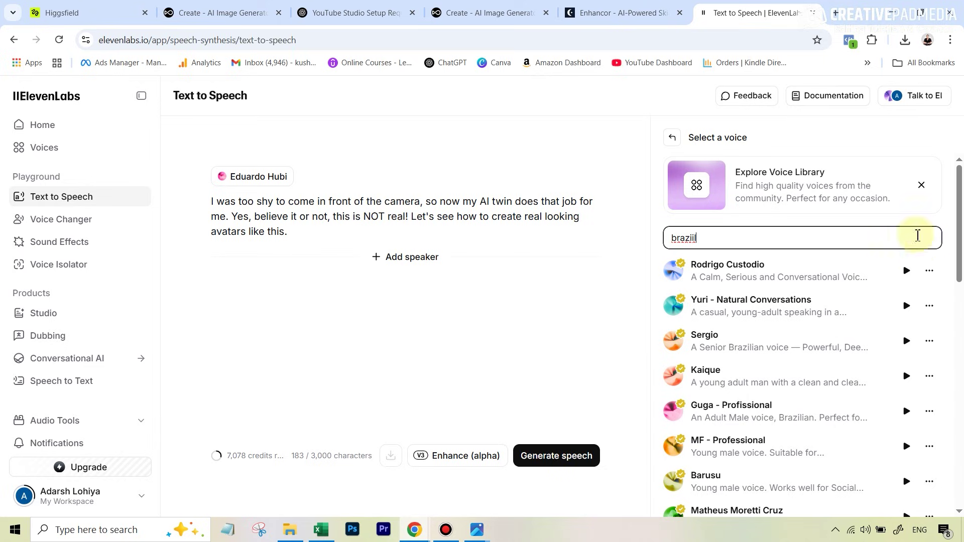
left_click(652, 228)
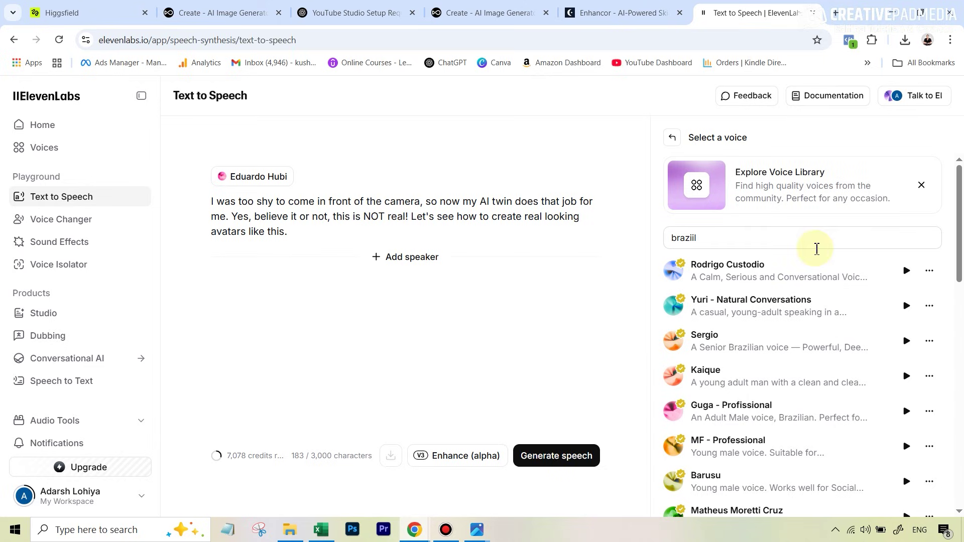
left_click(921, 188)
left_click(670, 136)
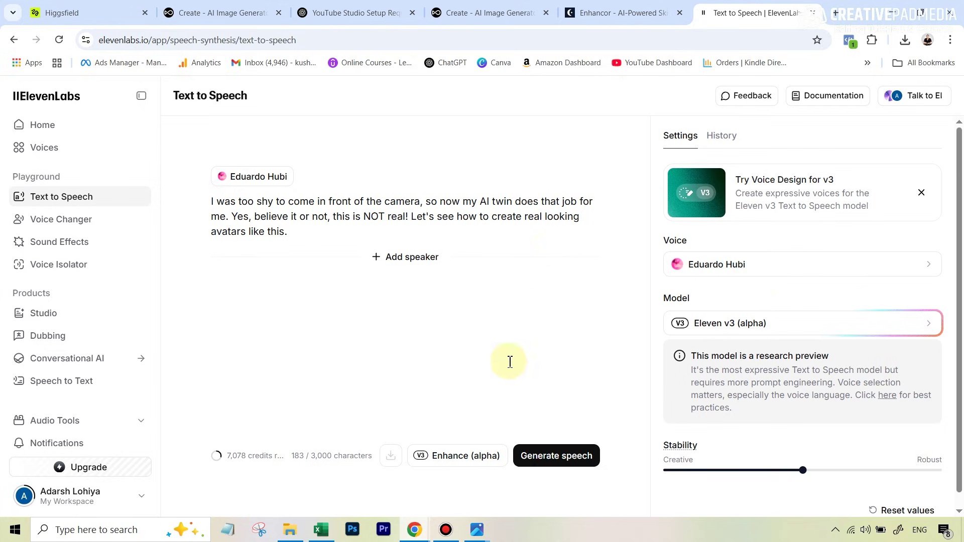
Generate speech from the intro script, pause its playback, and bring HeyGen back to the front
left_click(551, 463)
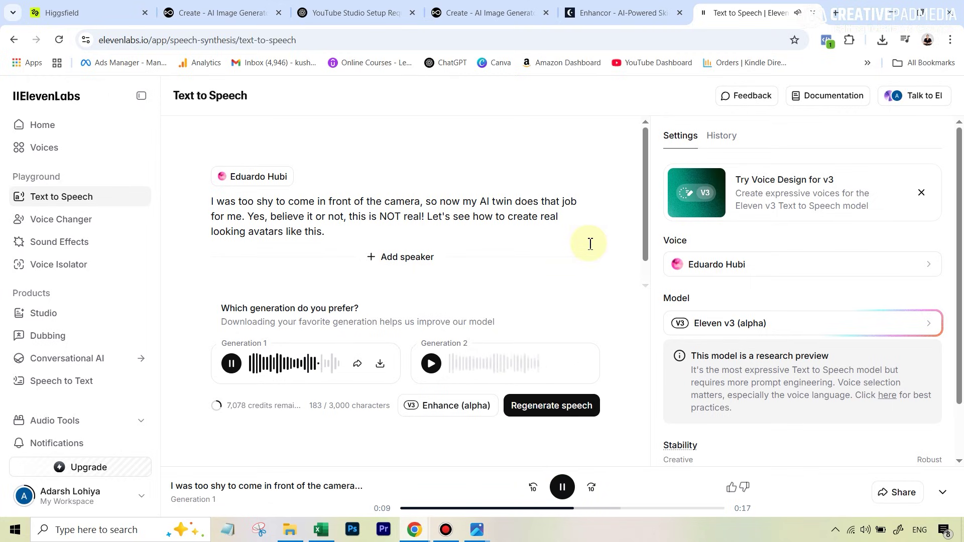
left_click(552, 404)
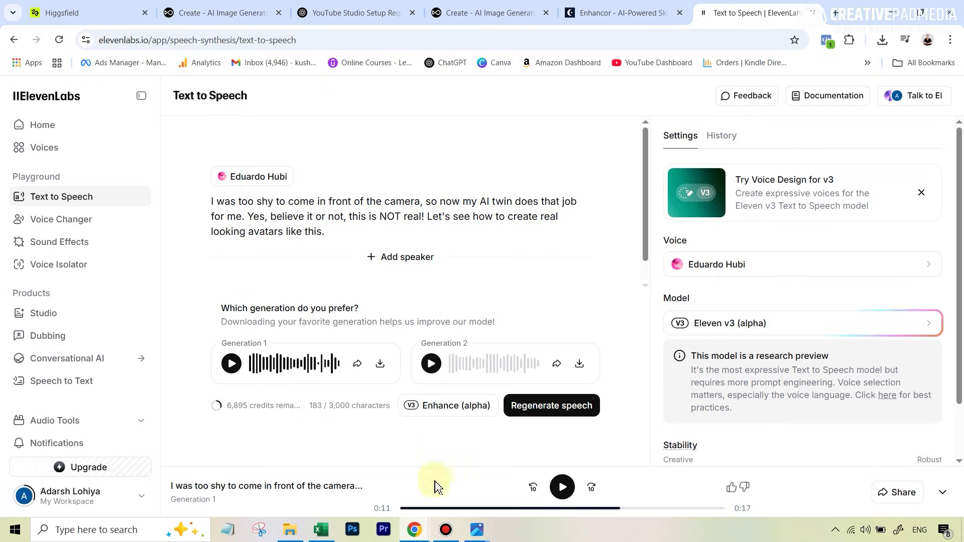
mouse_move(413, 532)
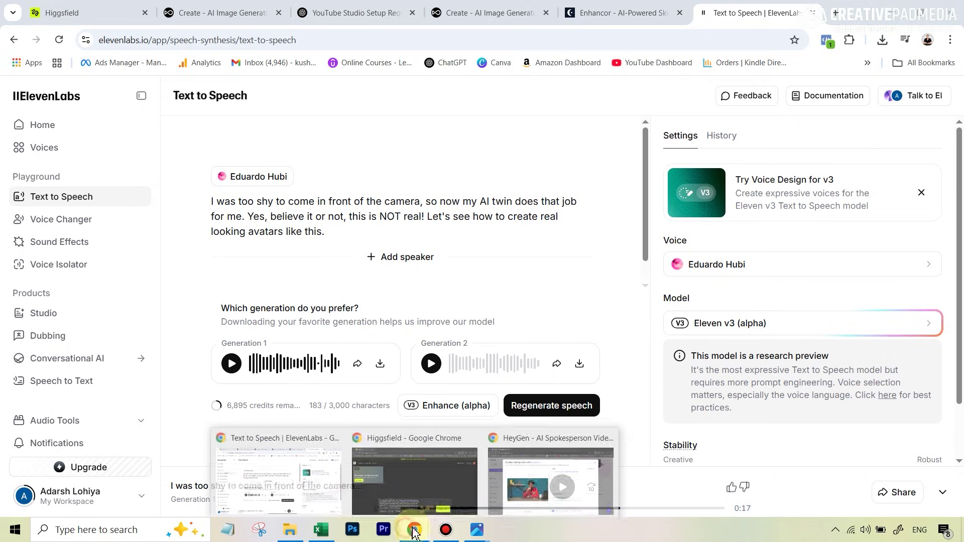
left_click(524, 482)
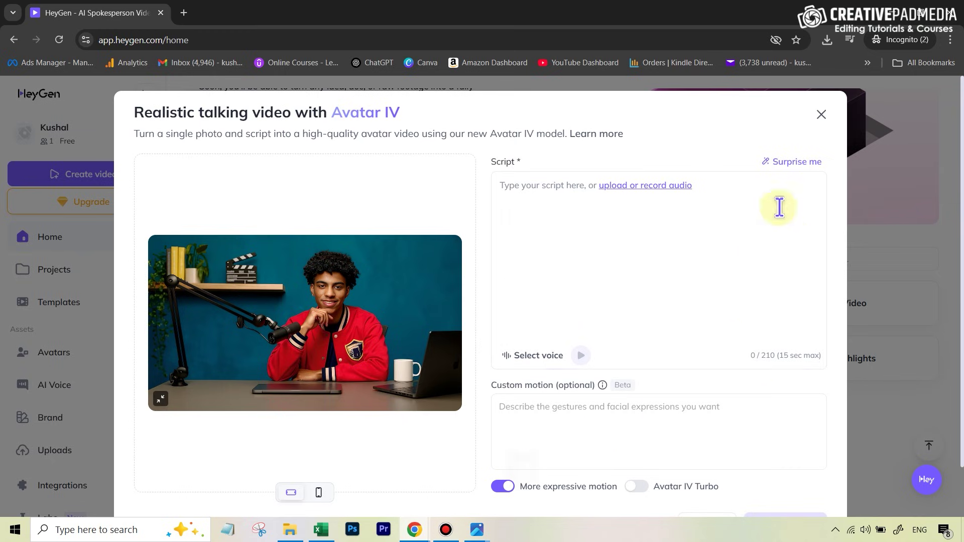
Add the ElevenLabs voiceover as the script, generate the 720p Avatar IV video, and play it
left_click(649, 186)
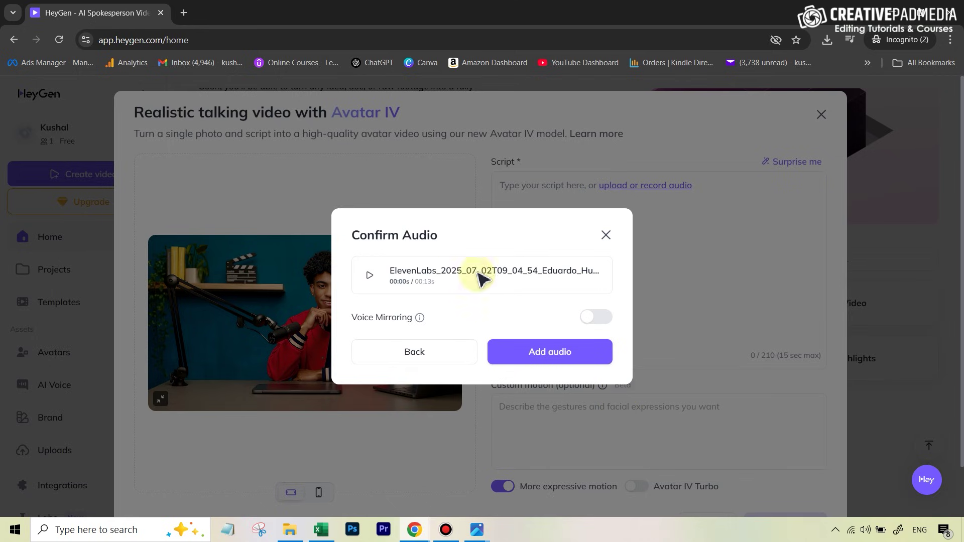
left_click(545, 351)
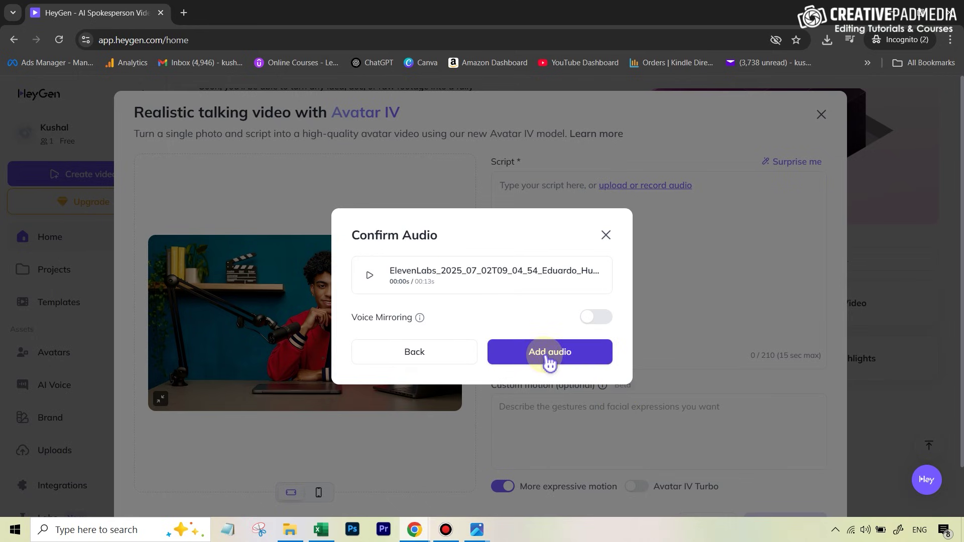
scroll(602, 436, "down", 1)
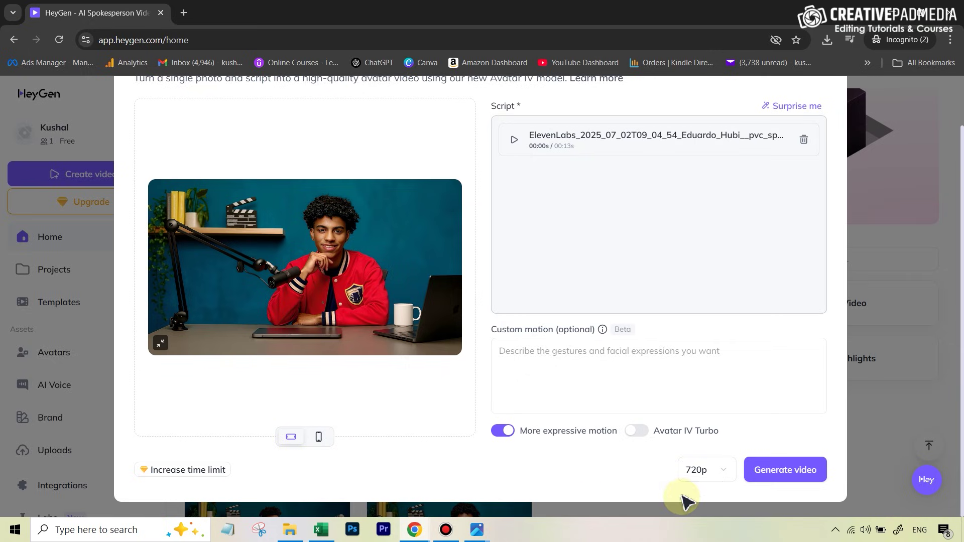
left_click(797, 479)
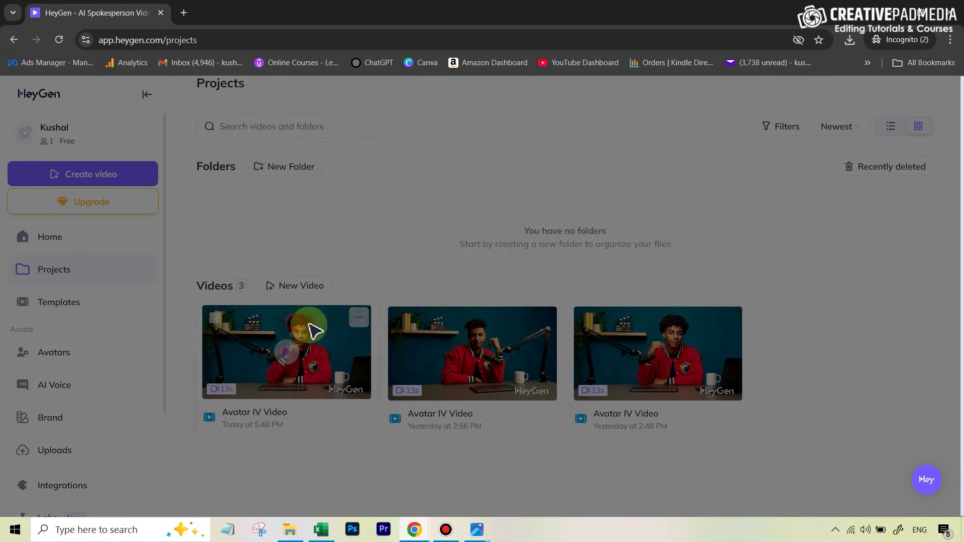
left_click(314, 330)
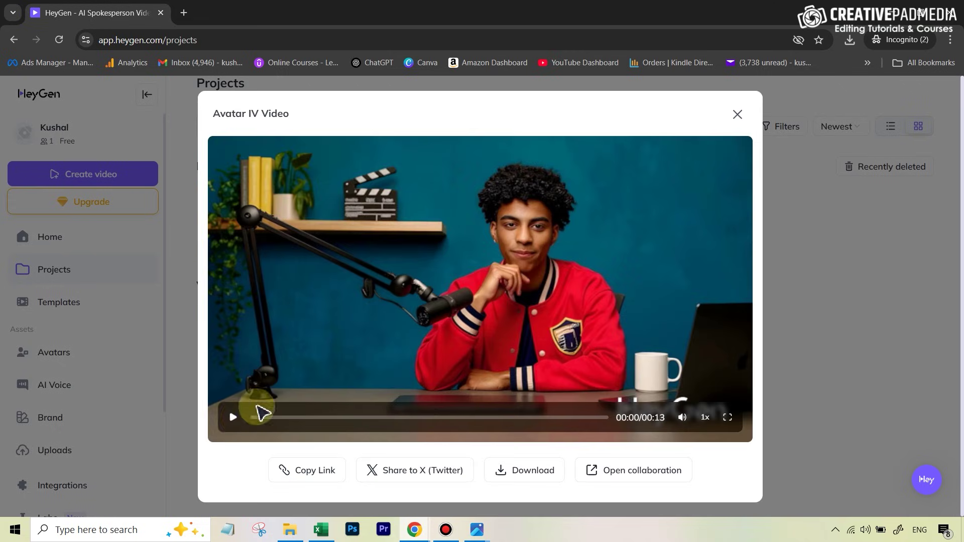
left_click(231, 415)
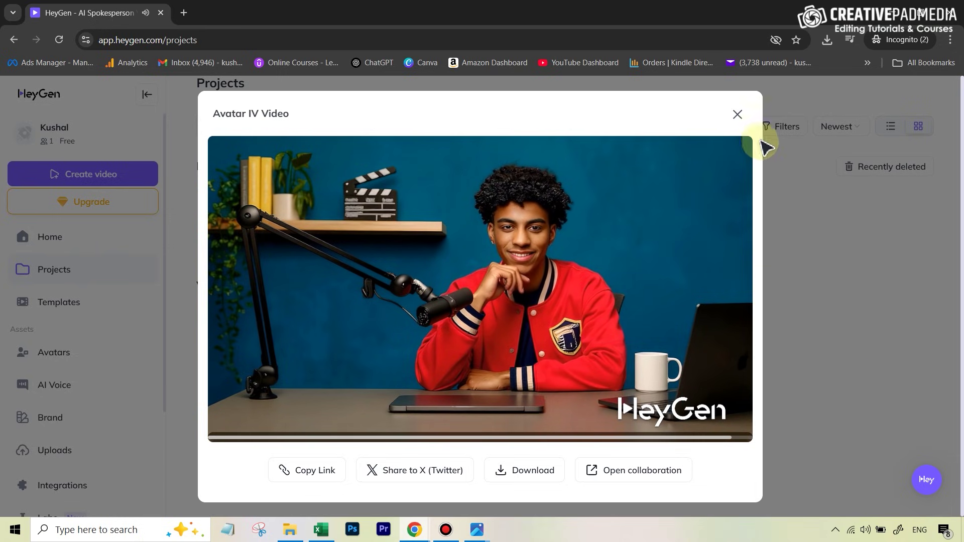
Close the preview of the new 13-second avatar video
left_click(737, 114)
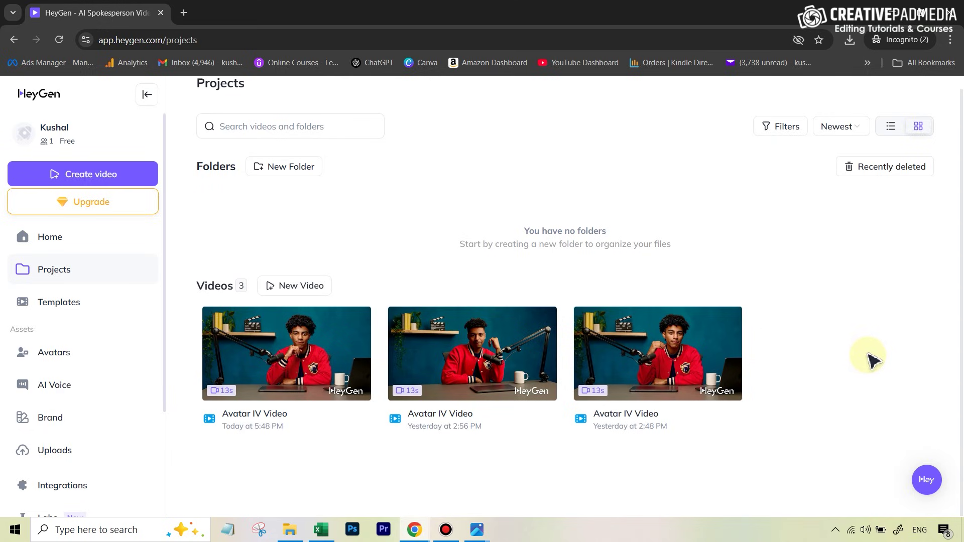
Open and dismiss the options menu of the first video
mouse_move(656, 355)
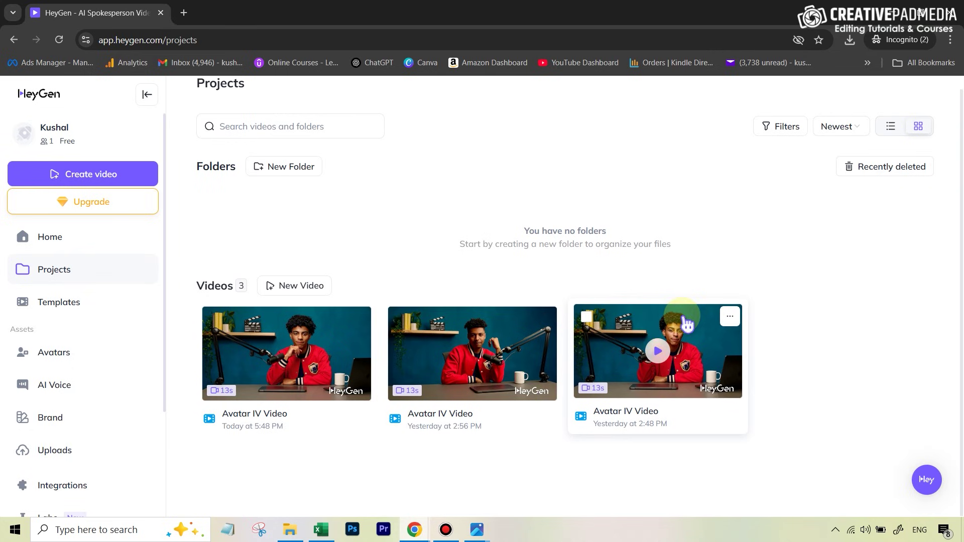
left_click(358, 317)
left_click(856, 387)
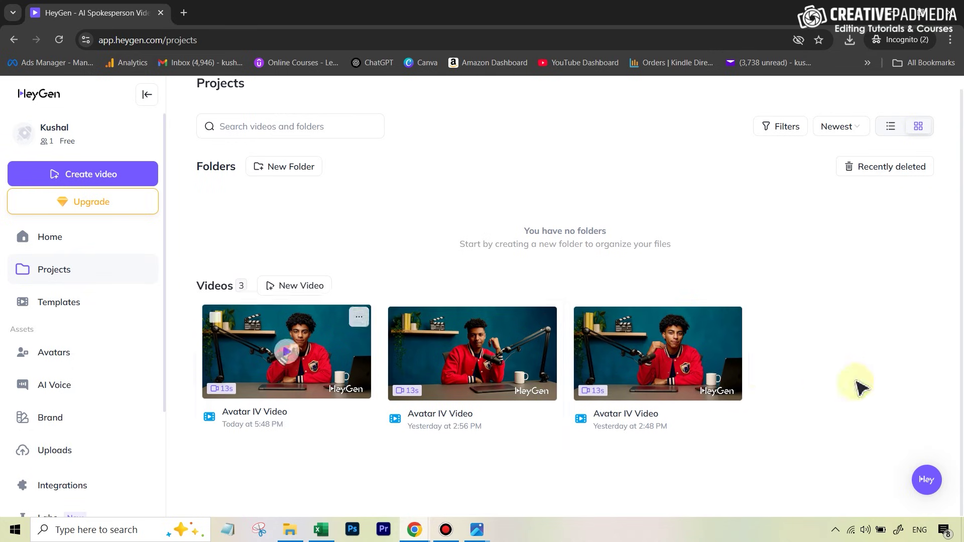
Play the third Avatar IV video, replay it from about 00:10, then close the preview
left_click(698, 340)
left_click(232, 417)
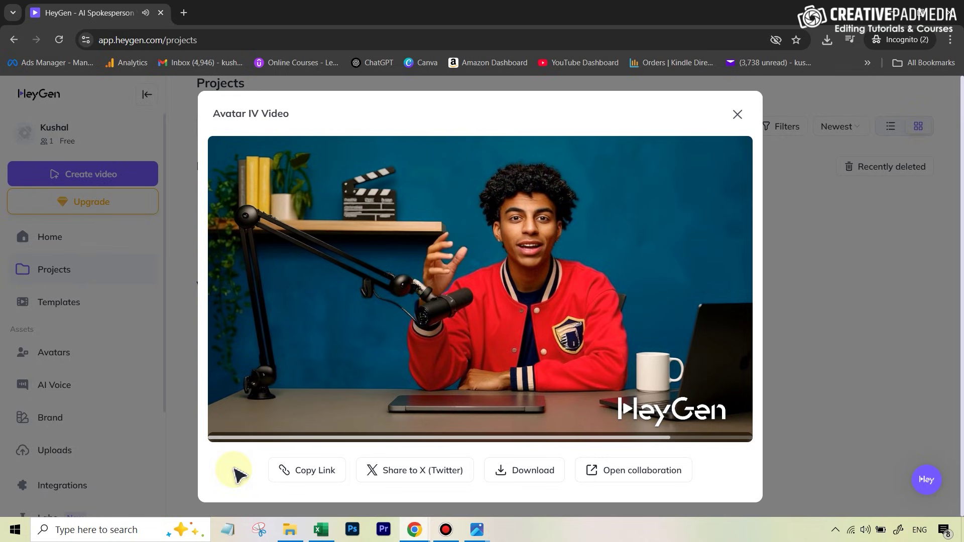
mouse_move(275, 422)
left_click(232, 417)
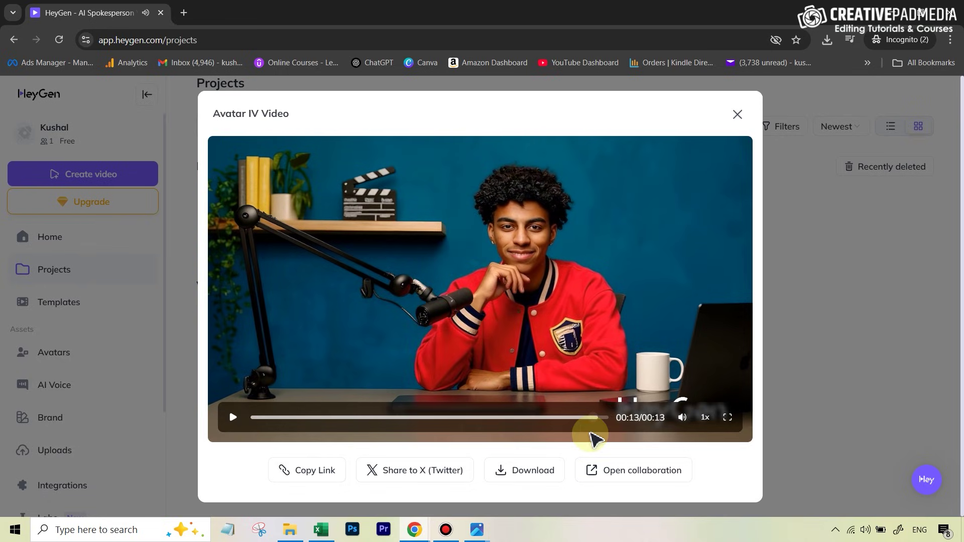
left_click(537, 420)
left_click(233, 418)
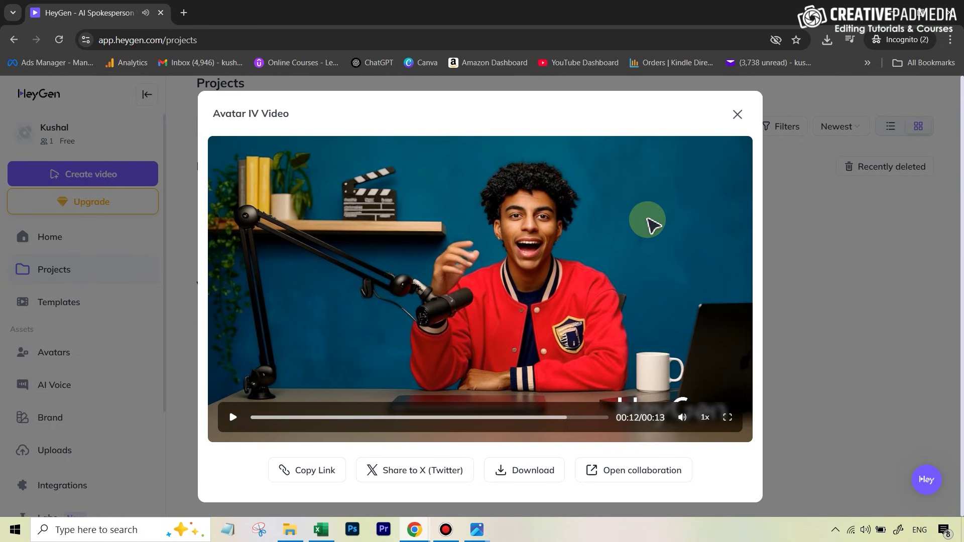
left_click(737, 114)
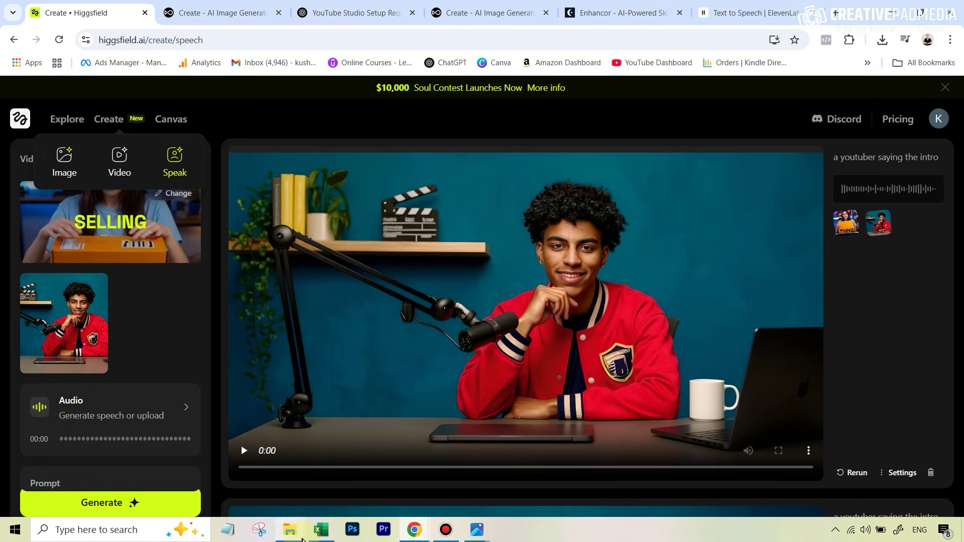
Play the 13-second Higgsfield Speak video of the red-jacket presenter at his desk
left_click(244, 454)
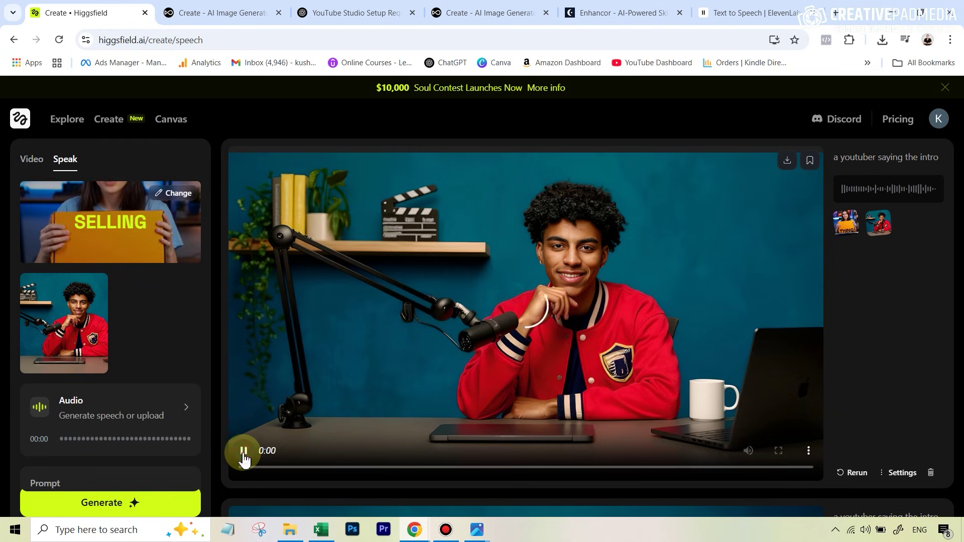